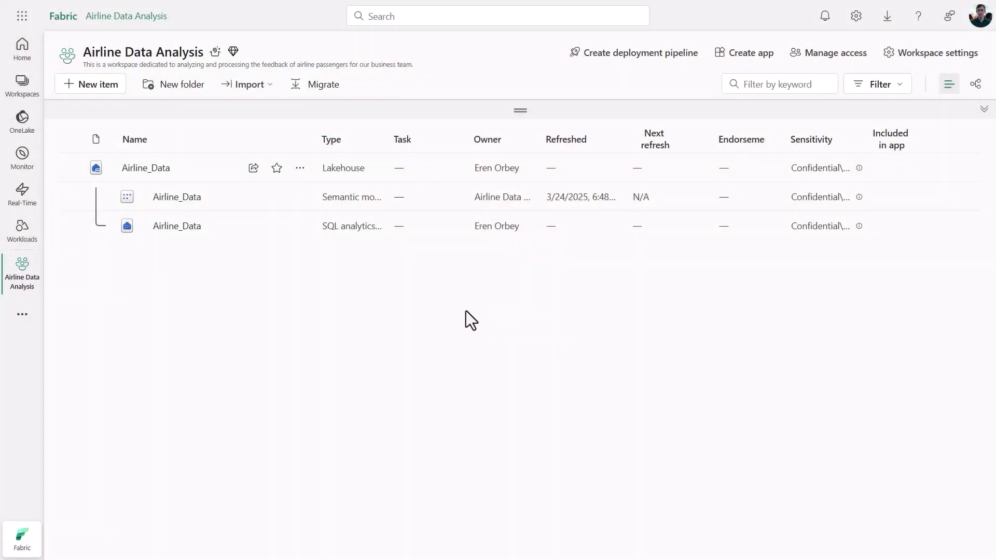
Step: Create a new notebook from the Airline_Data lakehouse
click(151, 169)
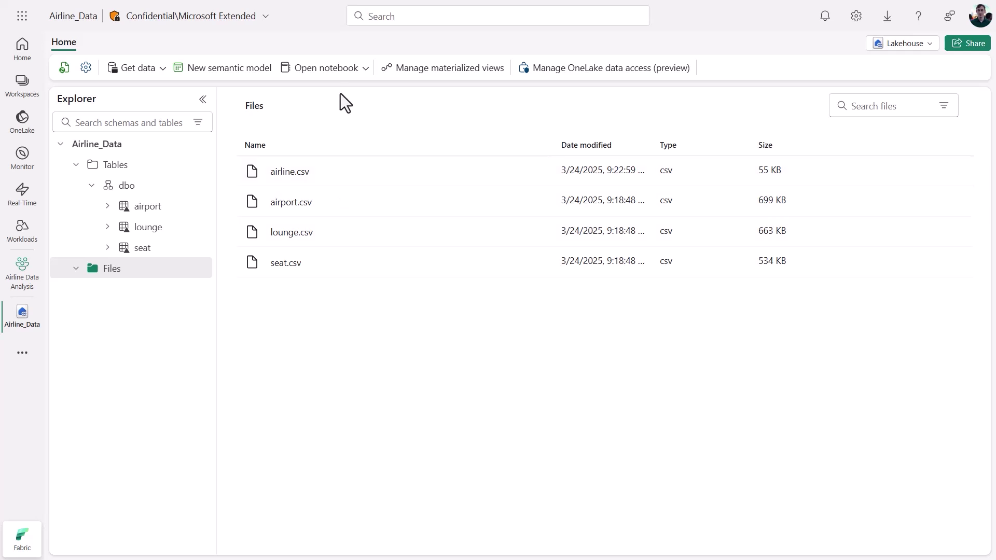
click(341, 77)
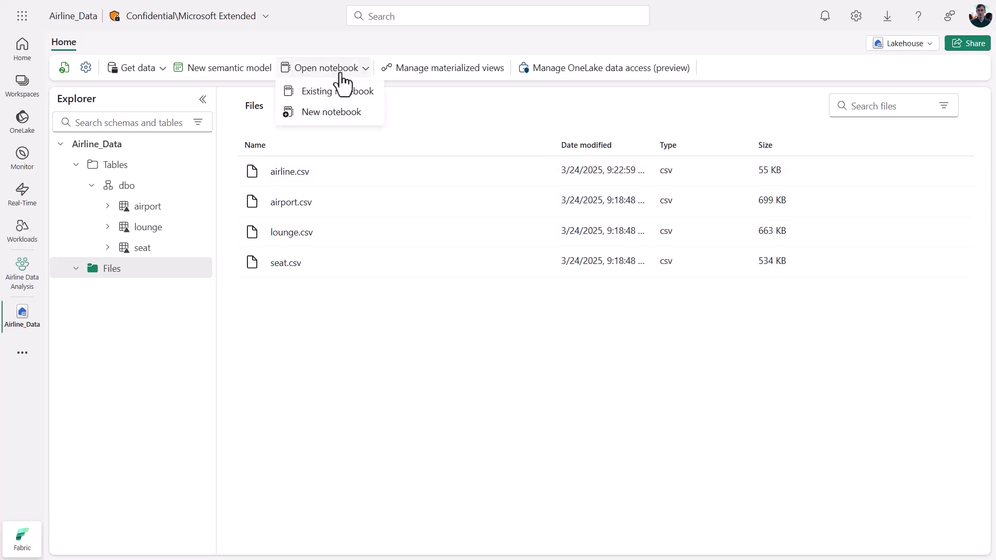
click(373, 120)
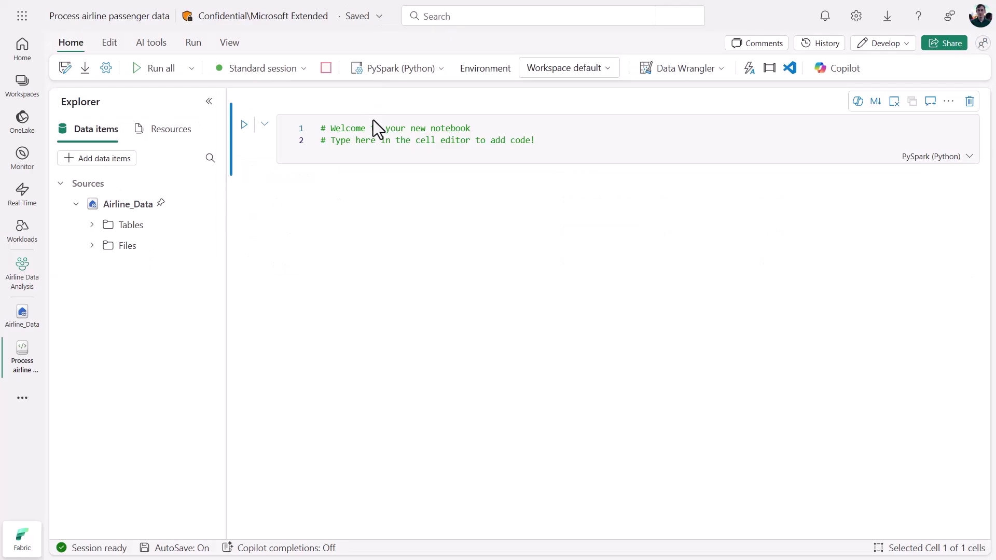
Step: List the lakehouse Files and insert code loading airline.csv into pandas
click(167, 245)
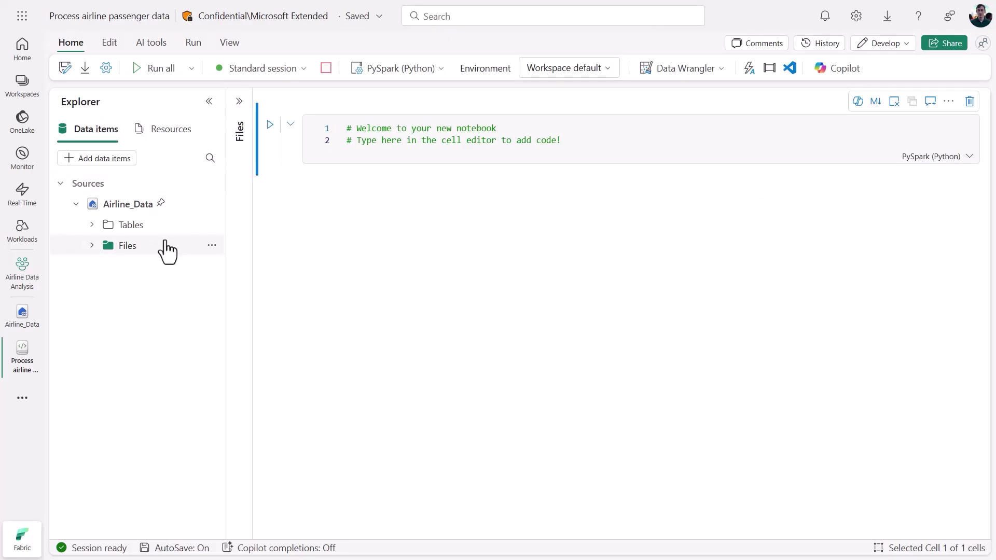
click(242, 109)
click(378, 150)
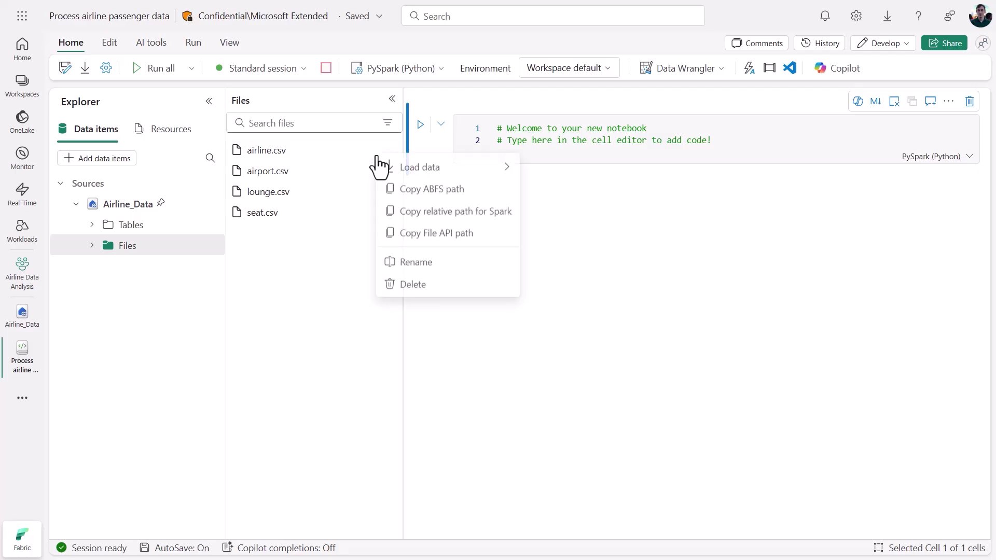
mouse_move(451, 170)
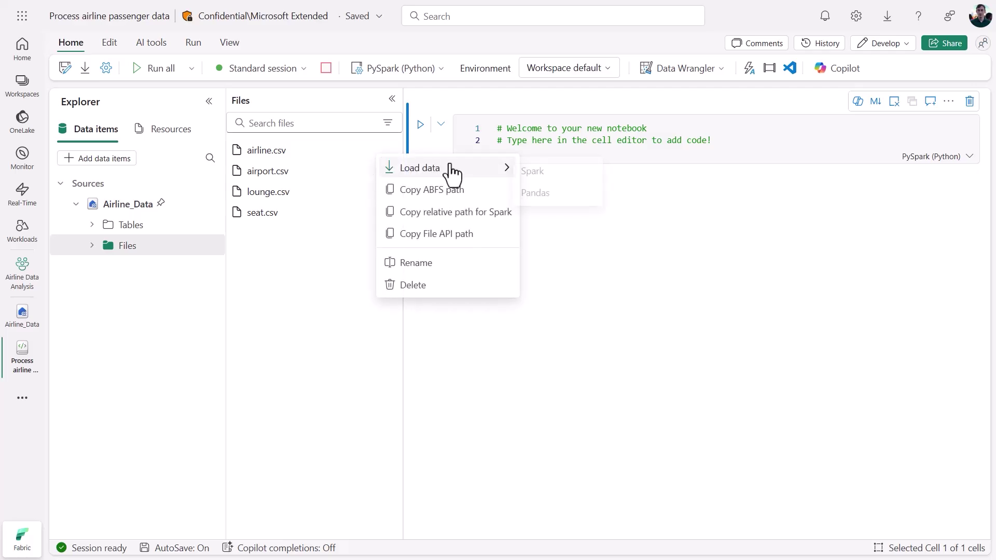
click(529, 192)
Step: Run the load cell and inspect the country, date and review content values
key(ctrl+Return)
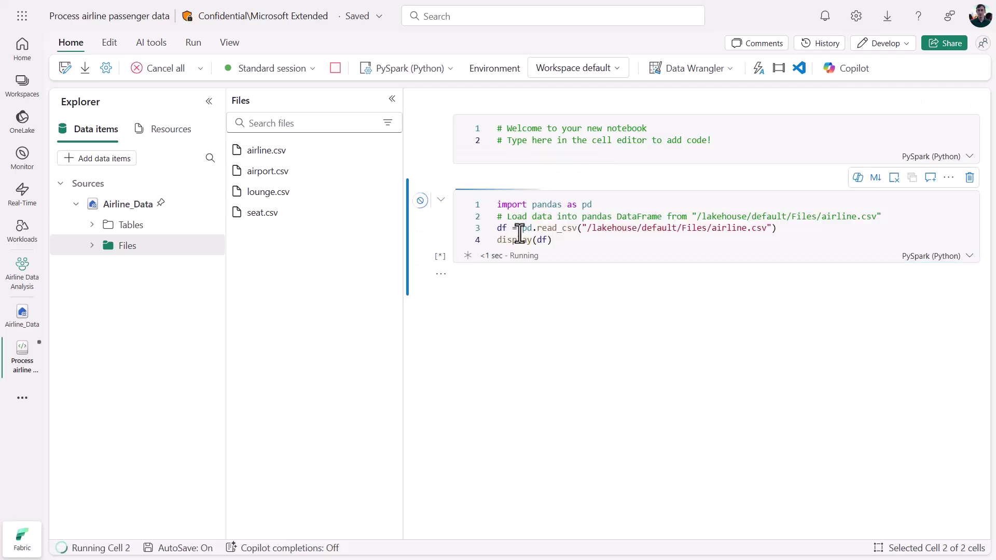
click(392, 99)
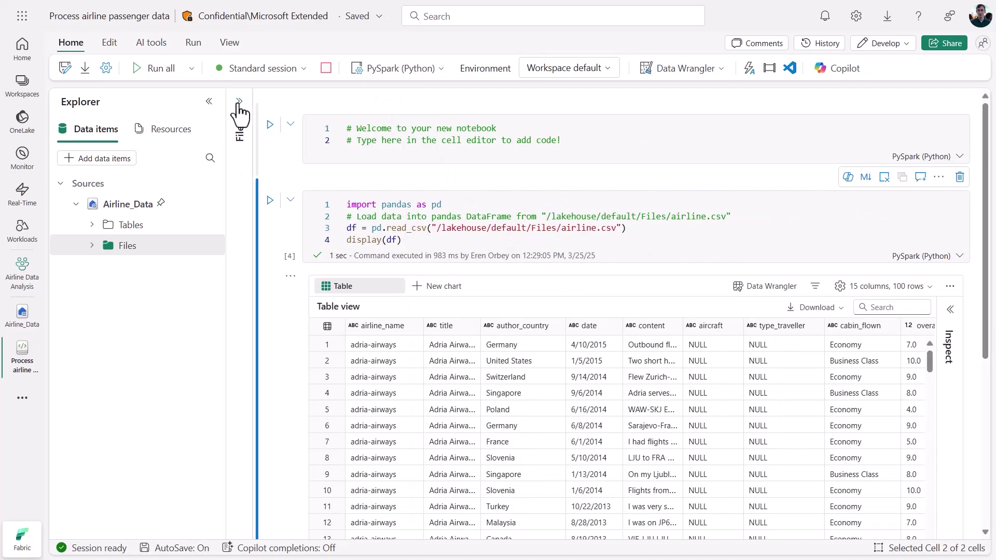
click(209, 101)
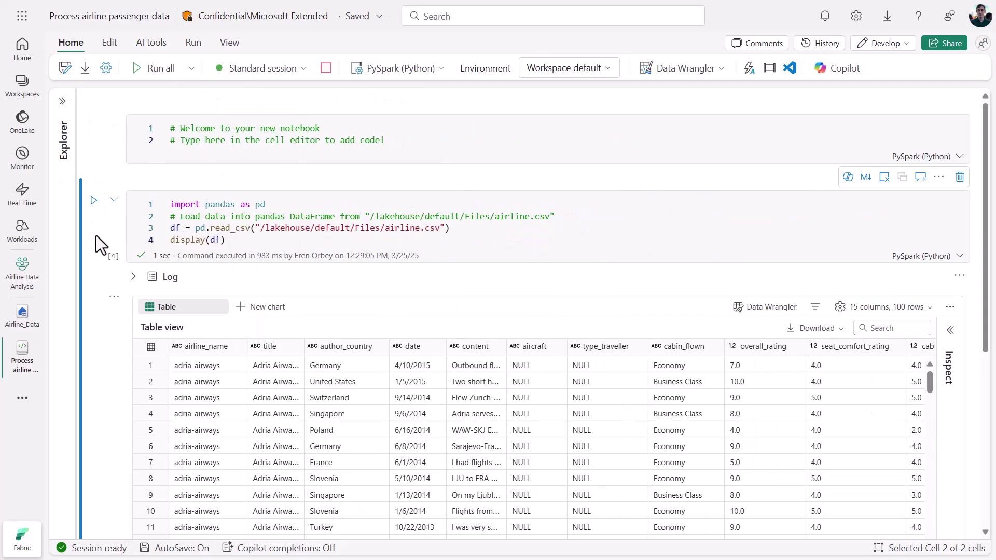
scroll(96, 236, down, 4)
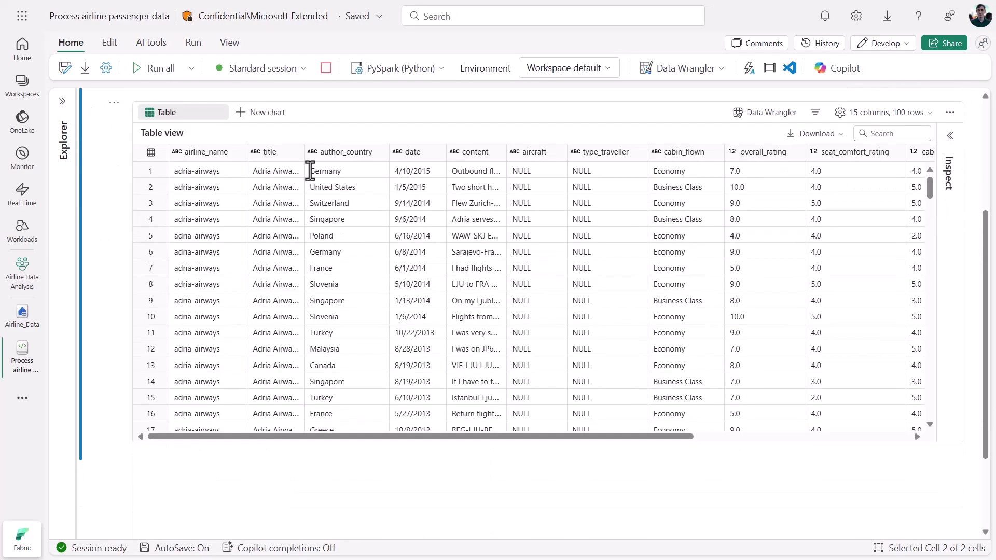
click(310, 171)
click(407, 167)
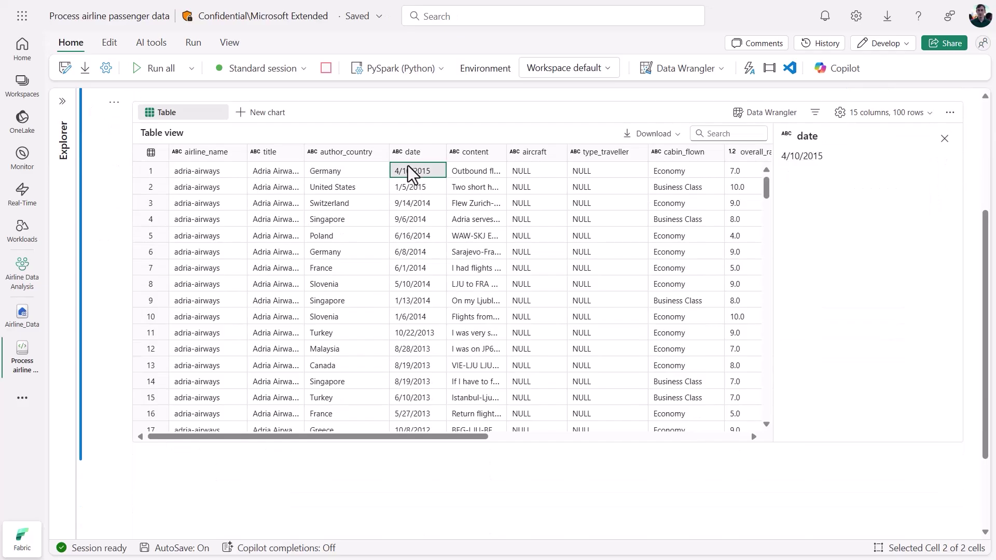
click(457, 166)
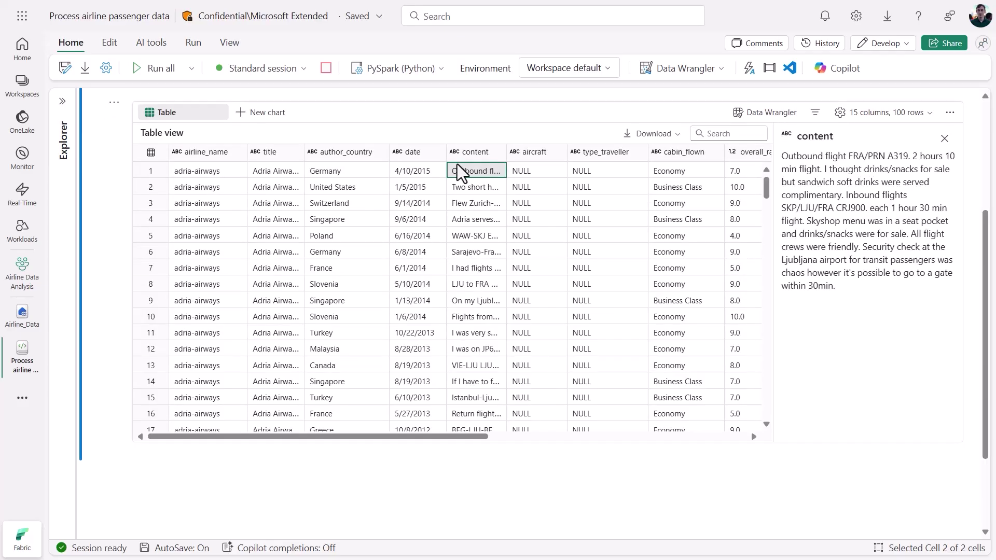
click(463, 186)
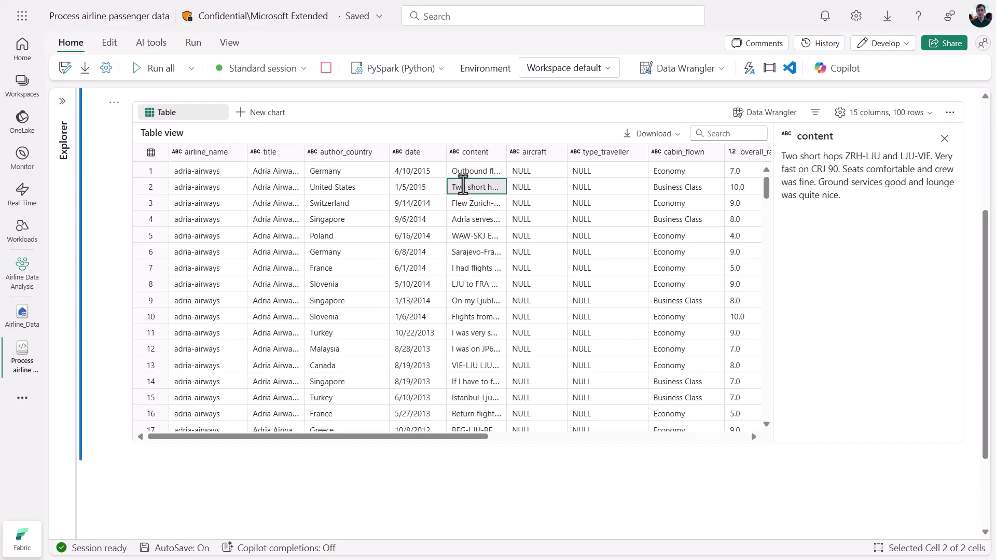
click(463, 203)
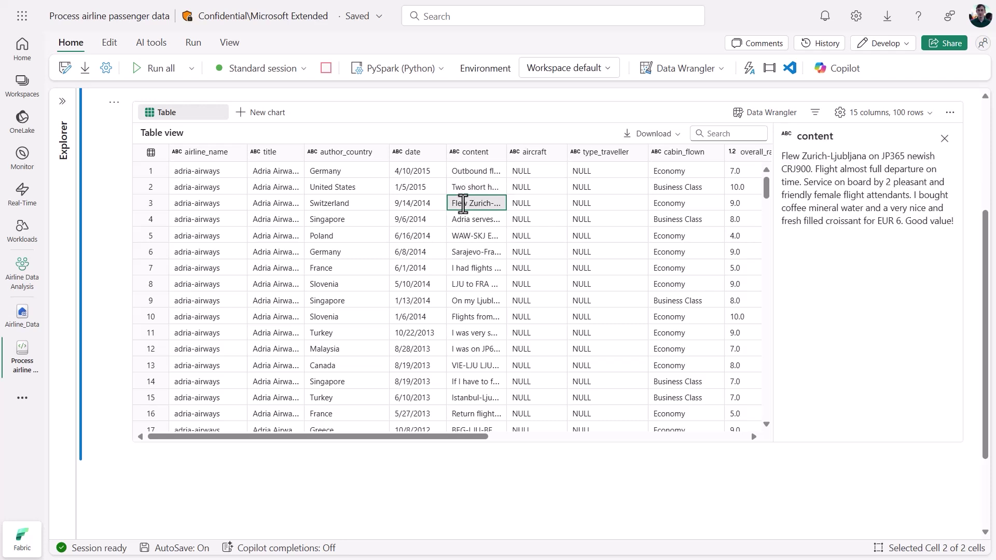
click(474, 268)
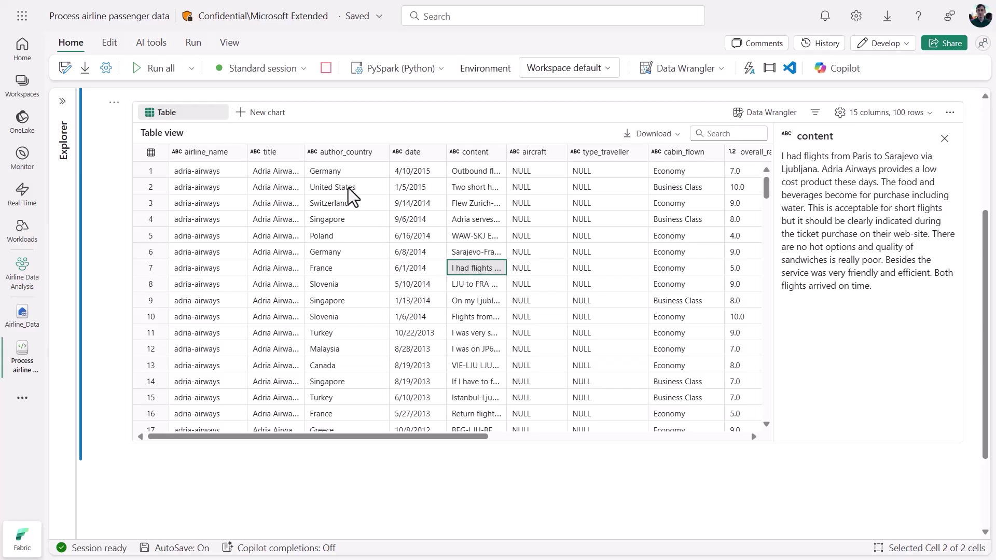
Step: Open the Microsoft Learn documentation on AI functions from the AI tools panel
click(167, 44)
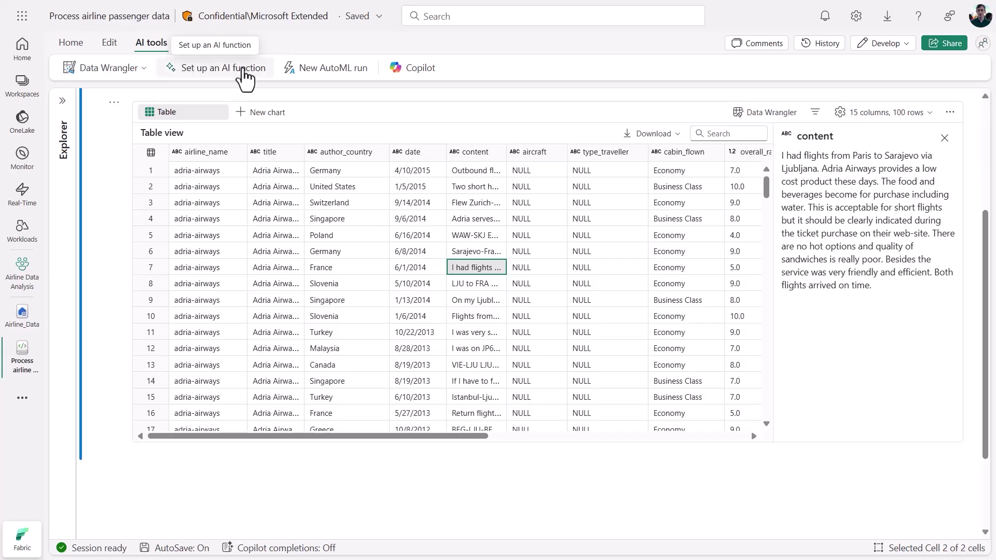
click(244, 77)
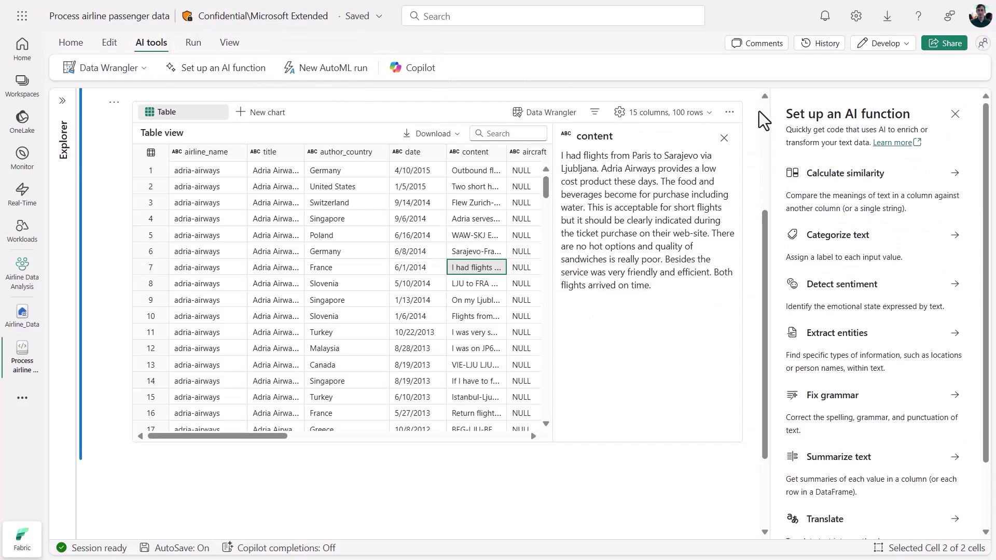
click(892, 143)
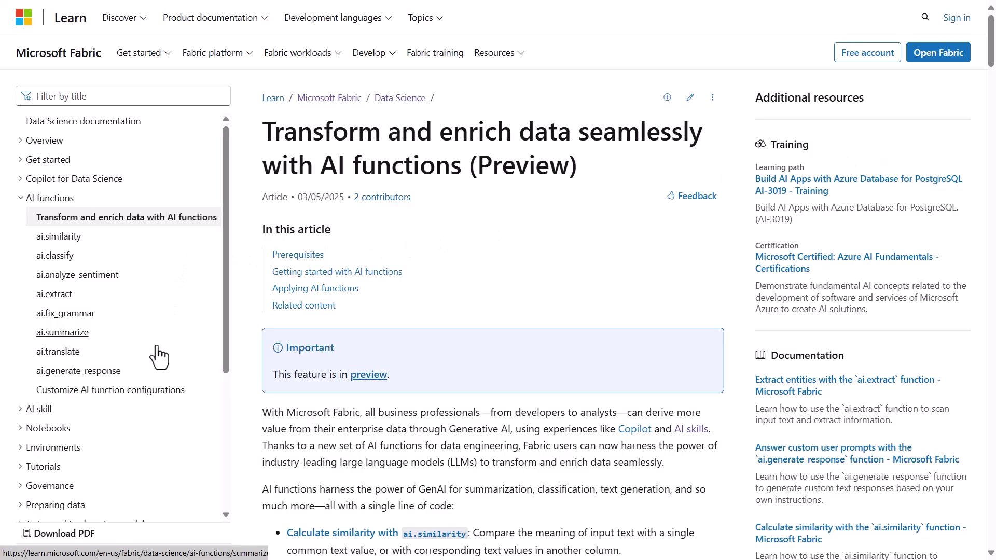
Step: Read the ai.analyze_sentiment article's pandas and PySpark usage examples
click(133, 276)
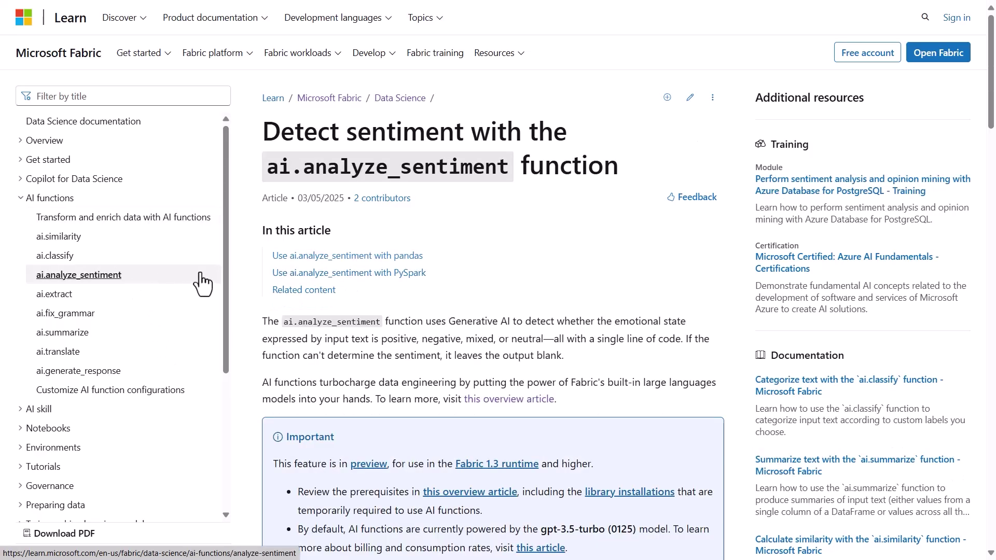
click(383, 259)
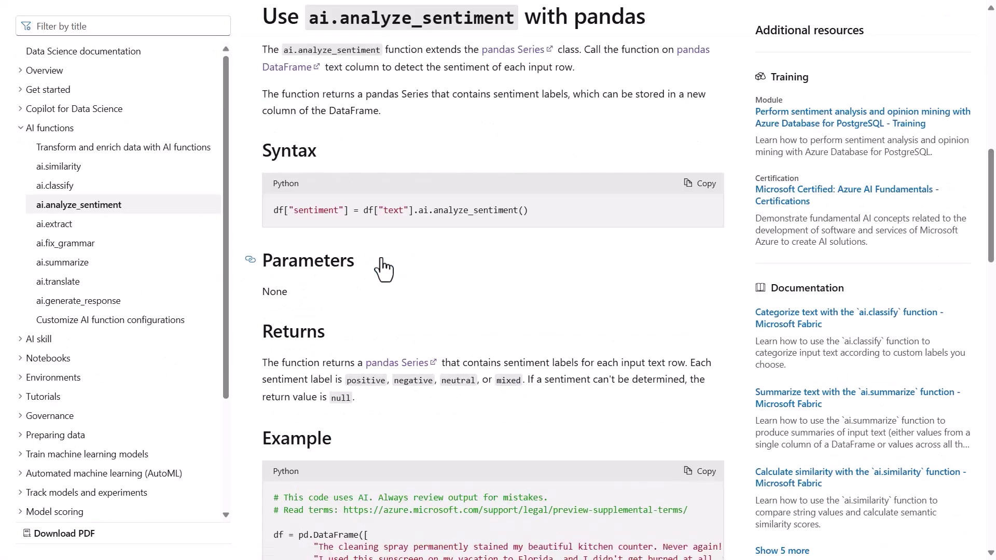
scroll(384, 268, down, 10)
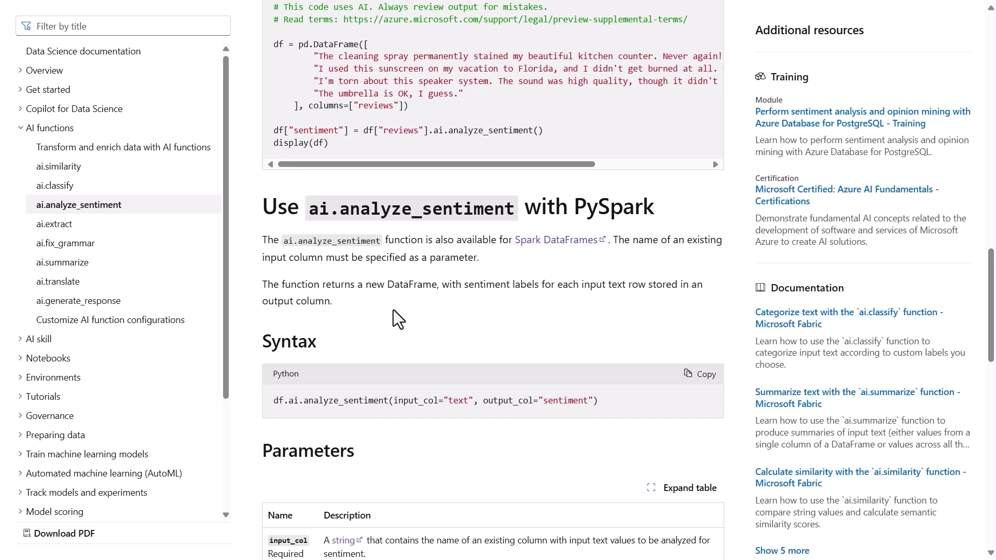
Step: Insert and run Detect sentiment code on df's content column, adding a sentiment column
key(alt+Tab)
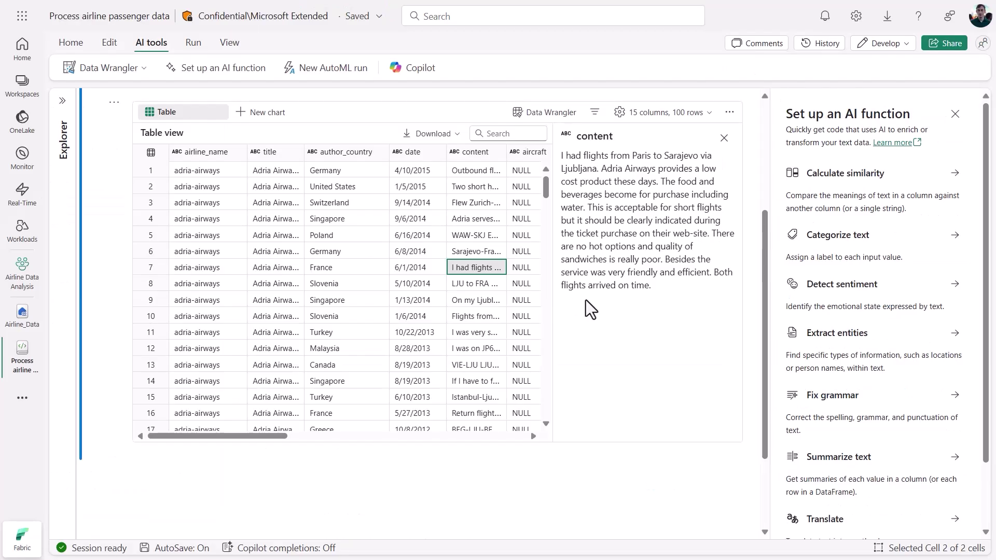
click(907, 295)
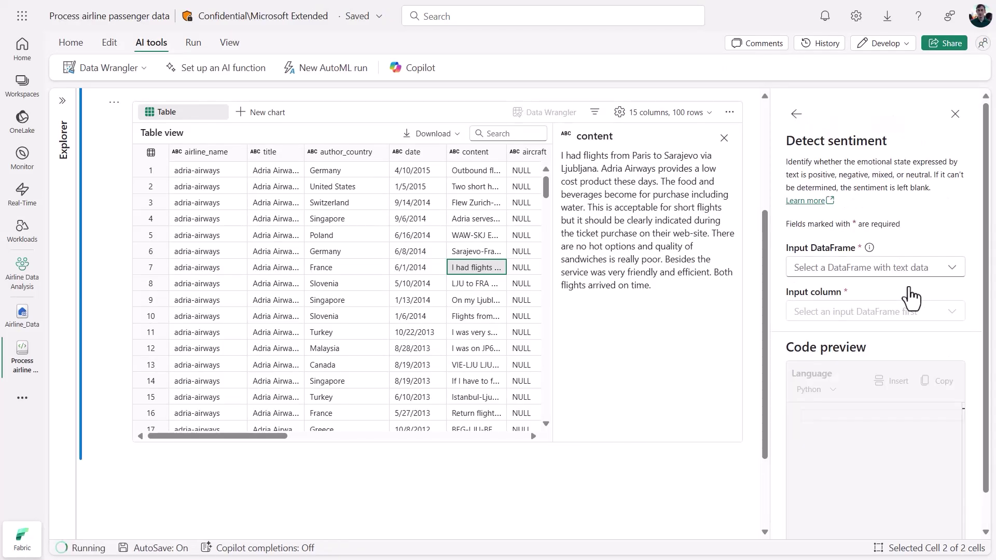
click(908, 263)
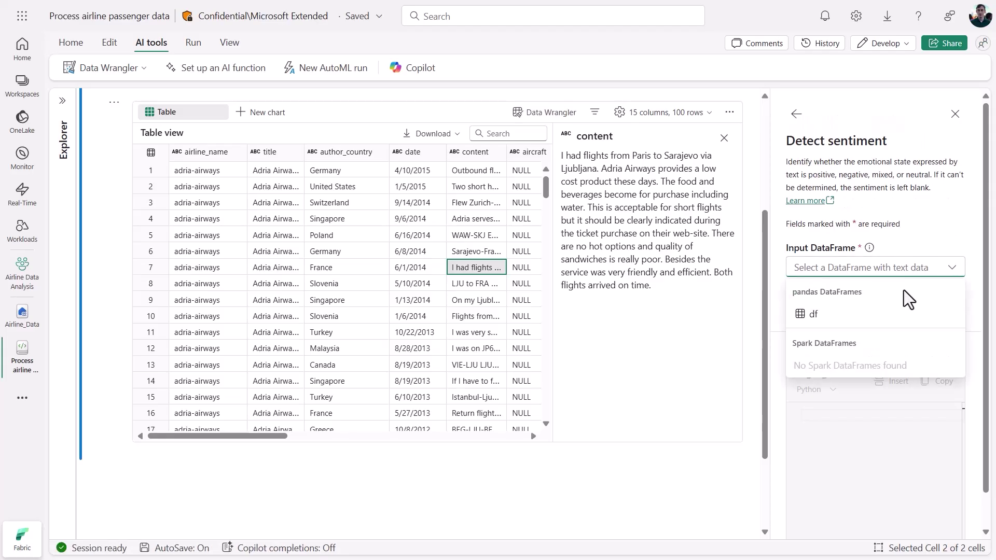
click(905, 316)
click(905, 313)
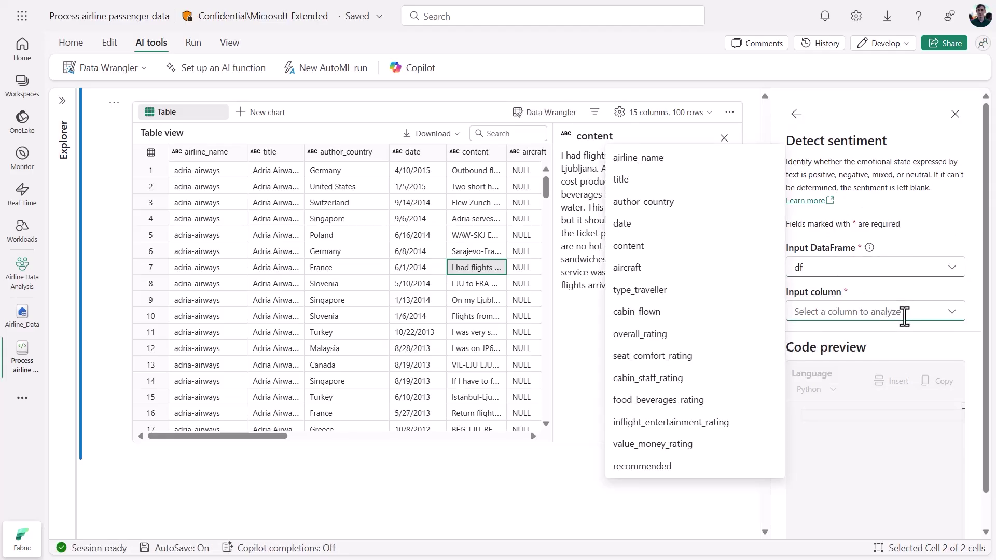
click(723, 247)
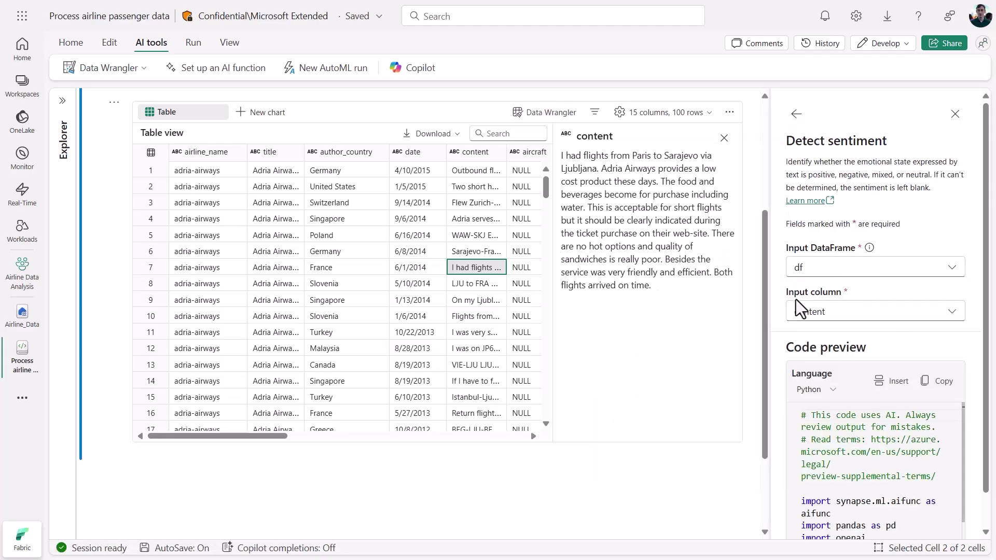
click(898, 381)
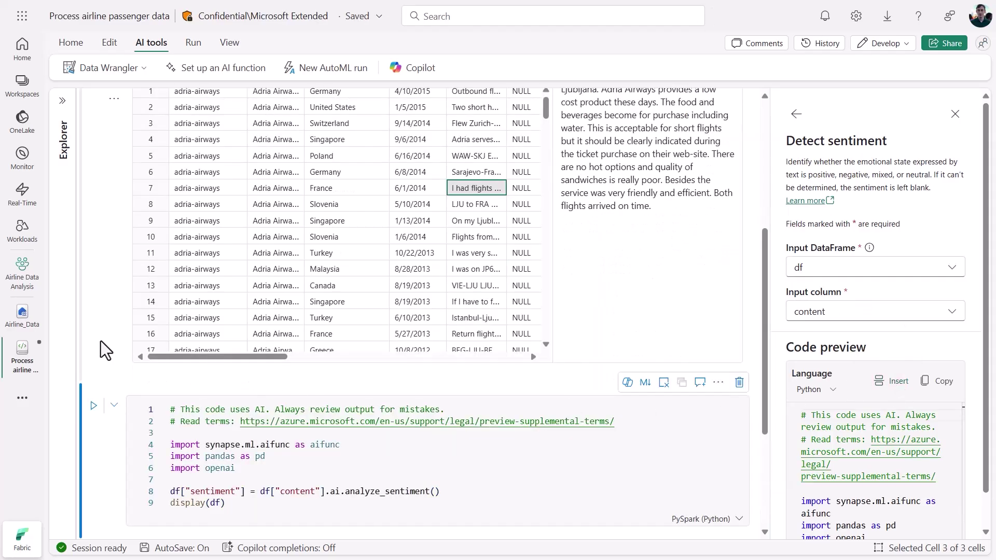
key(shift+Return)
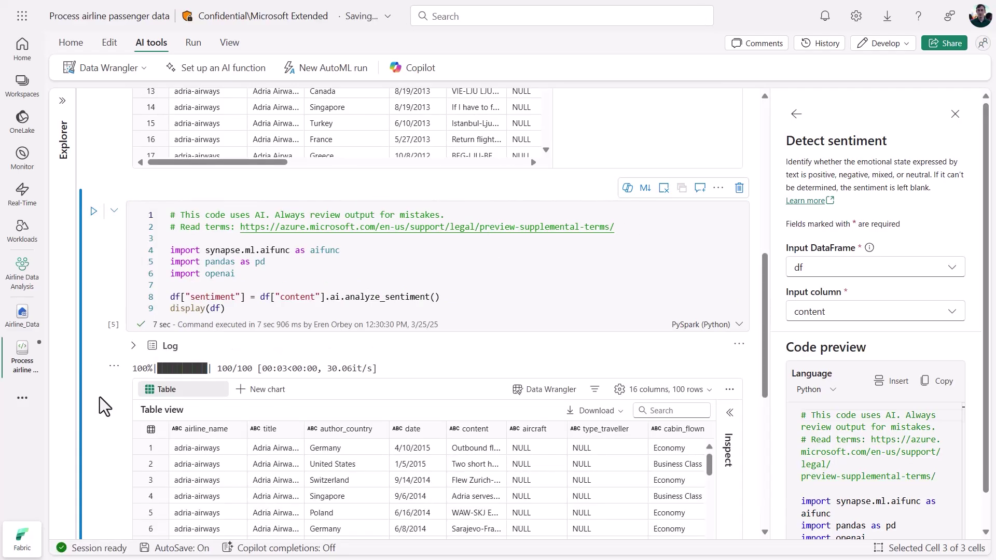
Step: Compare review texts with their sentiment labels and view the sentiment column's statistics
scroll(99, 397, down, 2)
scroll(100, 399, down, 3)
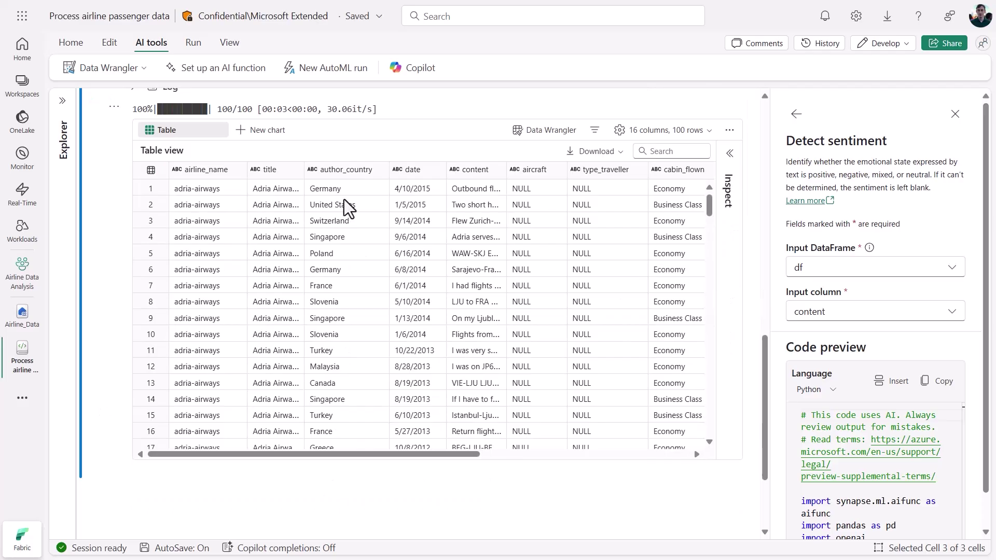
click(468, 188)
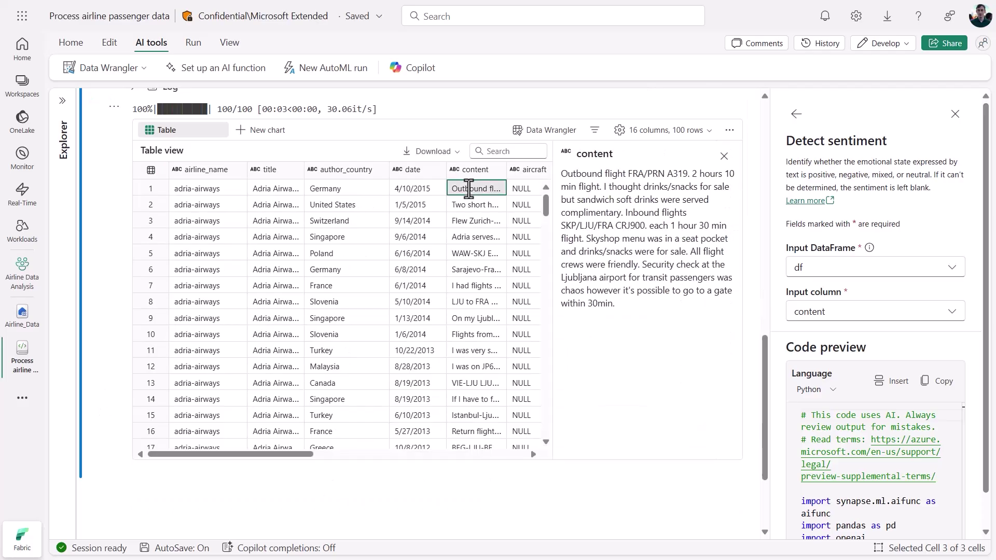
click(470, 284)
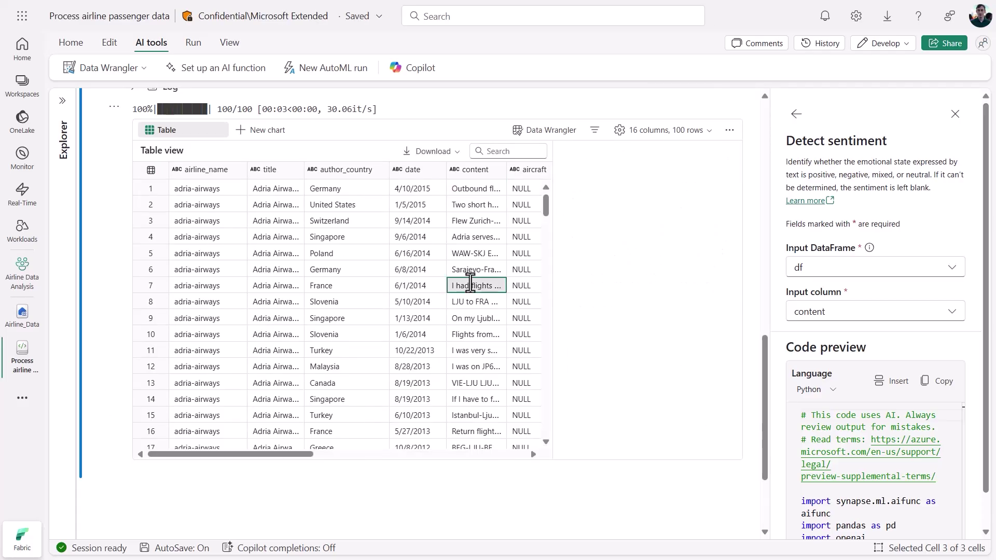
drag(282, 453, 671, 453)
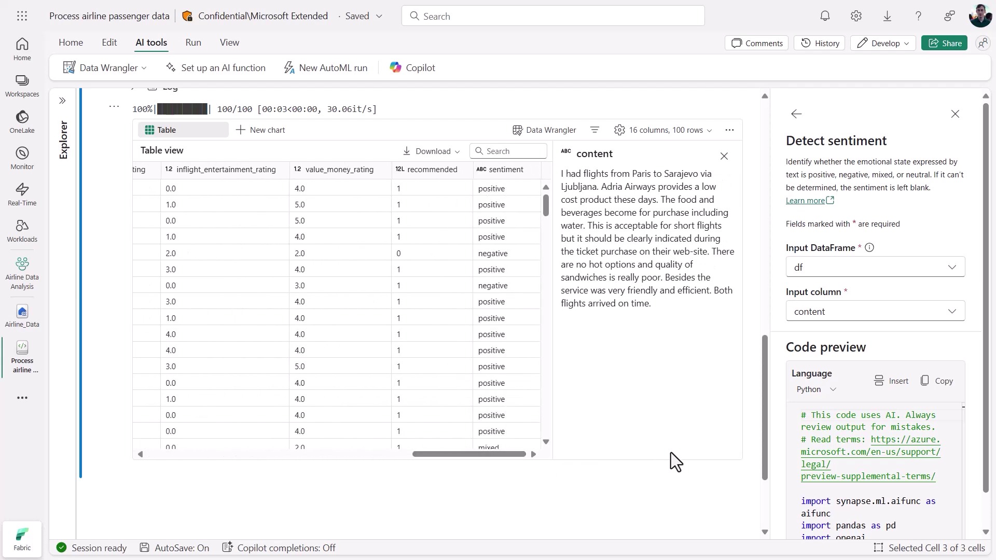
click(502, 191)
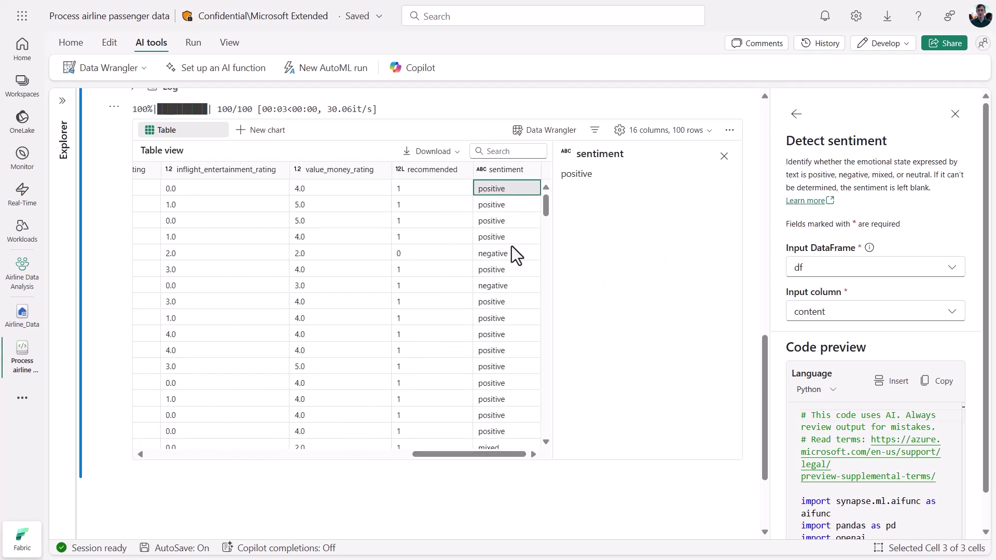
click(513, 287)
click(502, 169)
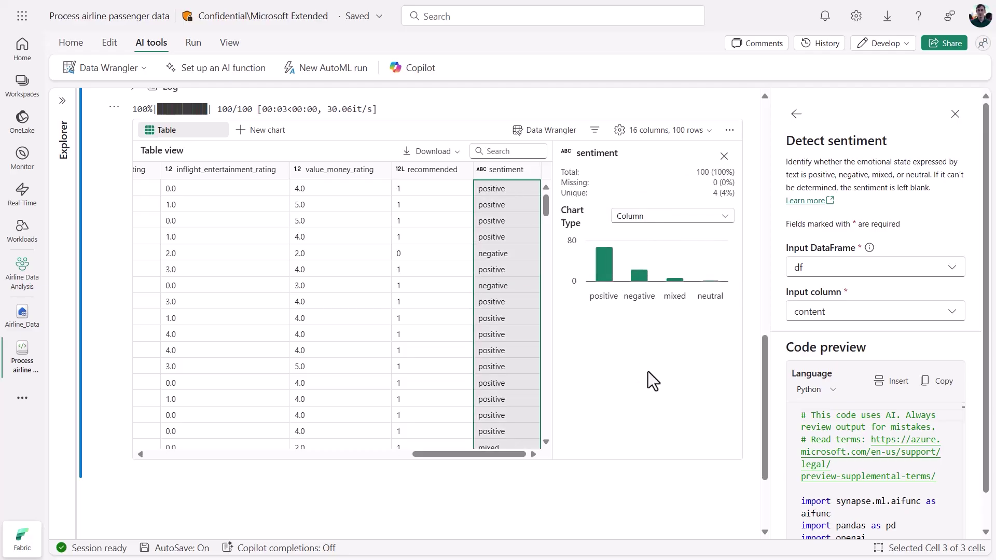
Step: Start a custom prompt AI function with df as the input DataFrame
click(793, 115)
scroll(891, 420, down, 2)
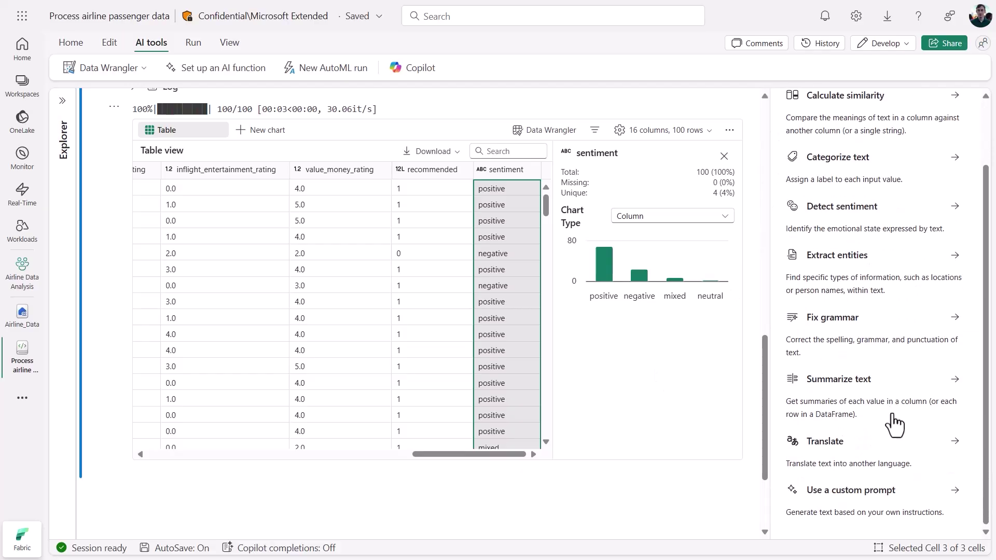
click(882, 511)
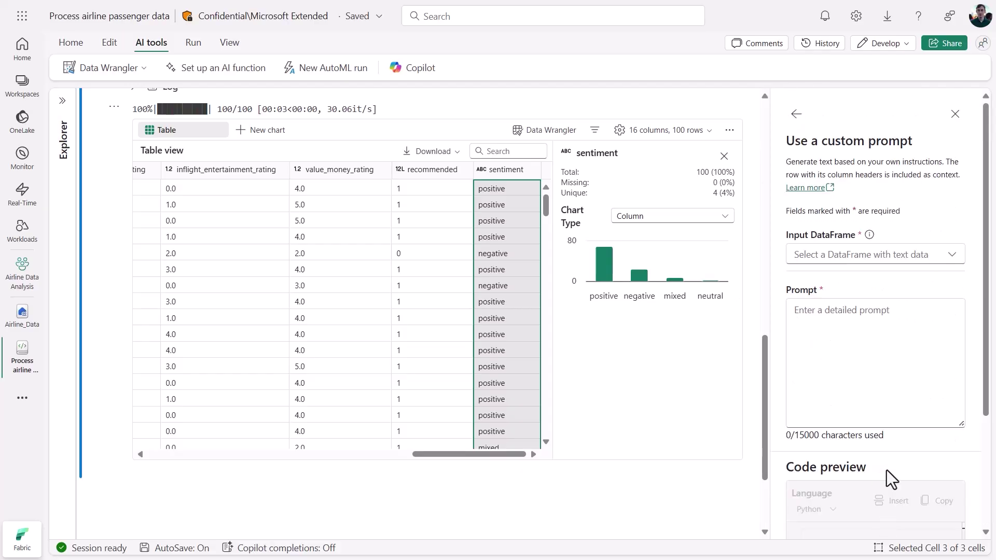
click(907, 254)
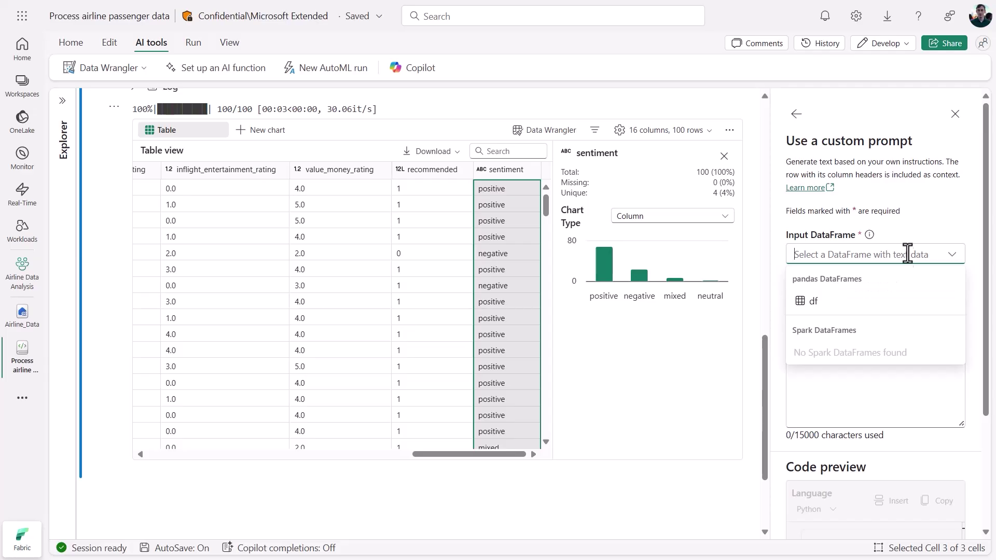
click(910, 305)
Step: Enter a prompt for short, personalized replies in each author's native language, and copy the code
click(874, 383)
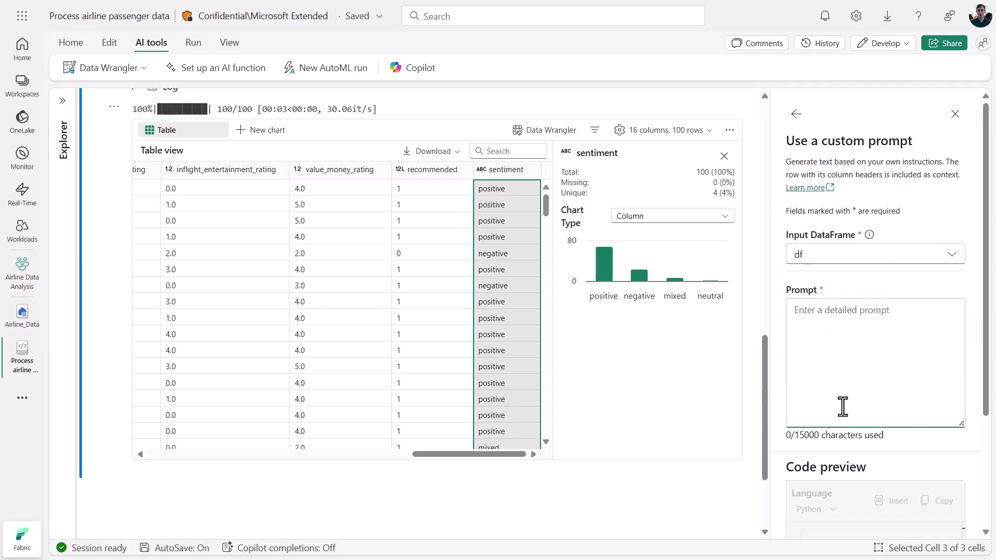
text(Draft a short, personalized response to )
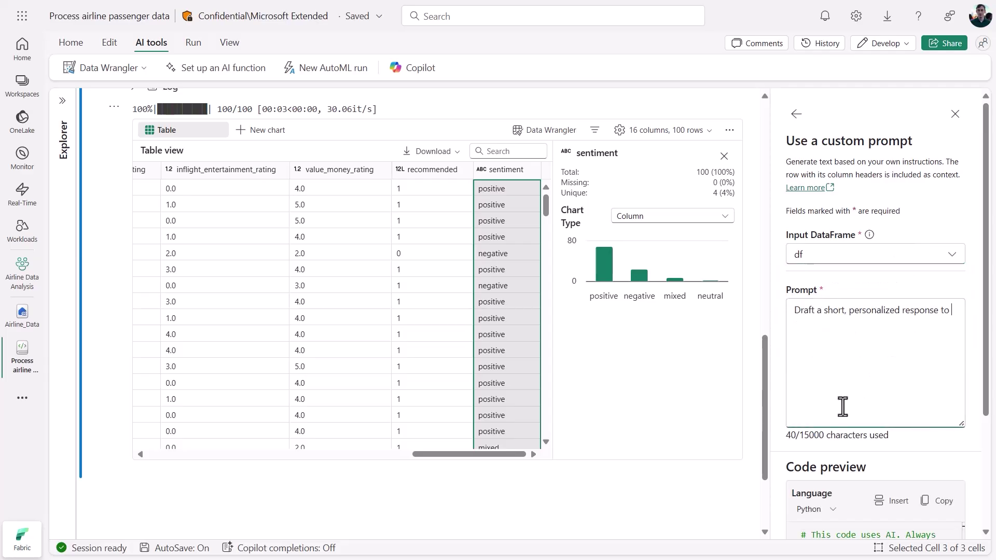
text(the author of each review. Use the native language of the author's country.)
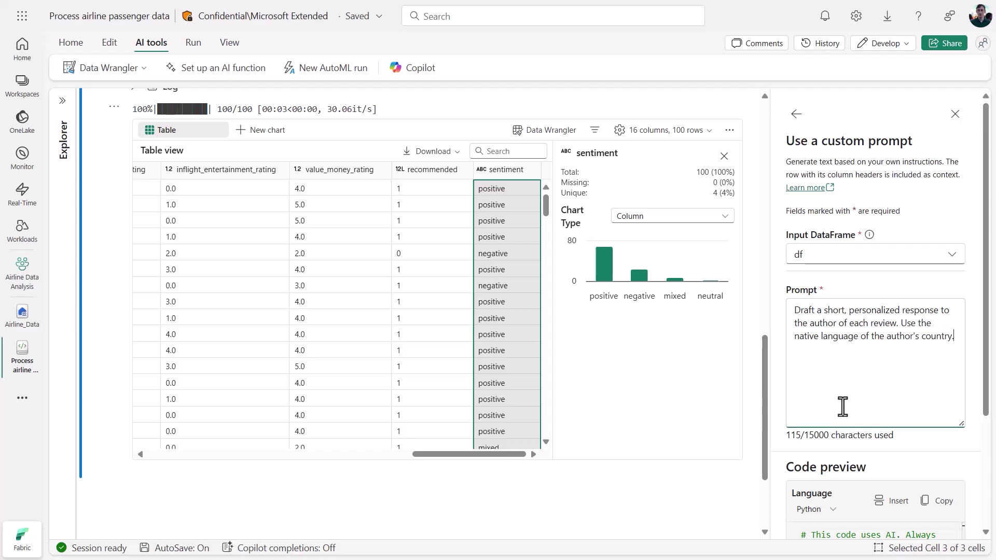
click(933, 502)
scroll(116, 399, down, 3)
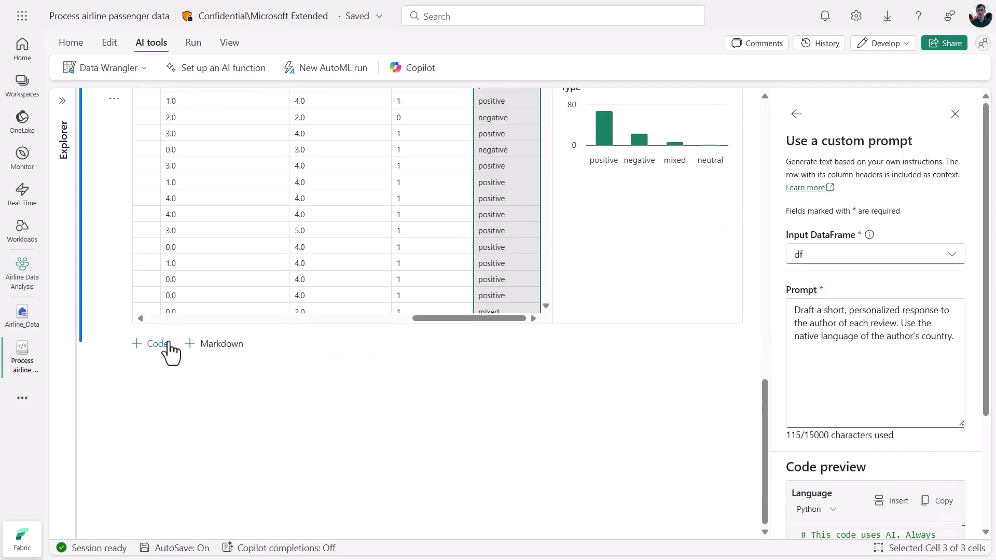
Step: Paste the generate_response code into a new cell and run it to add a response column
click(167, 345)
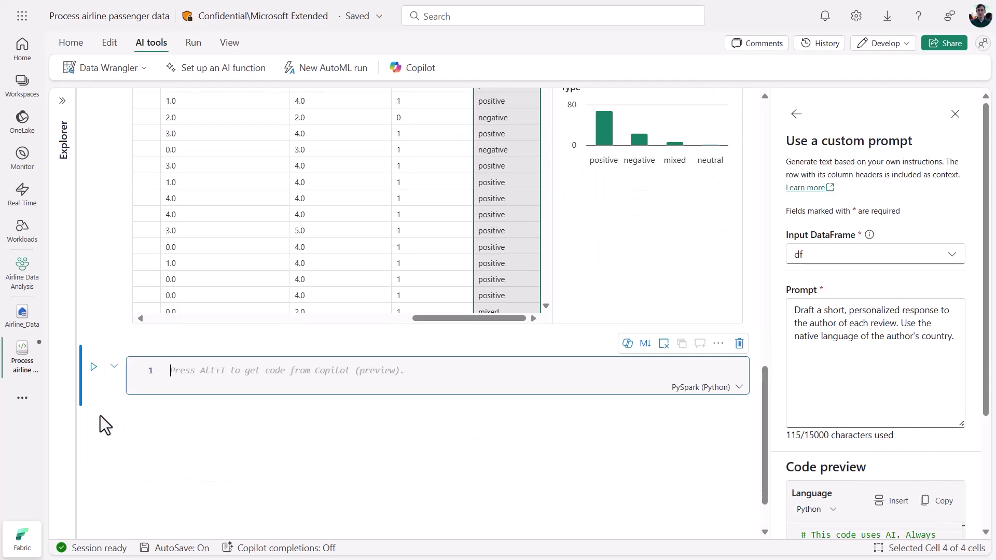
key(ctrl+v)
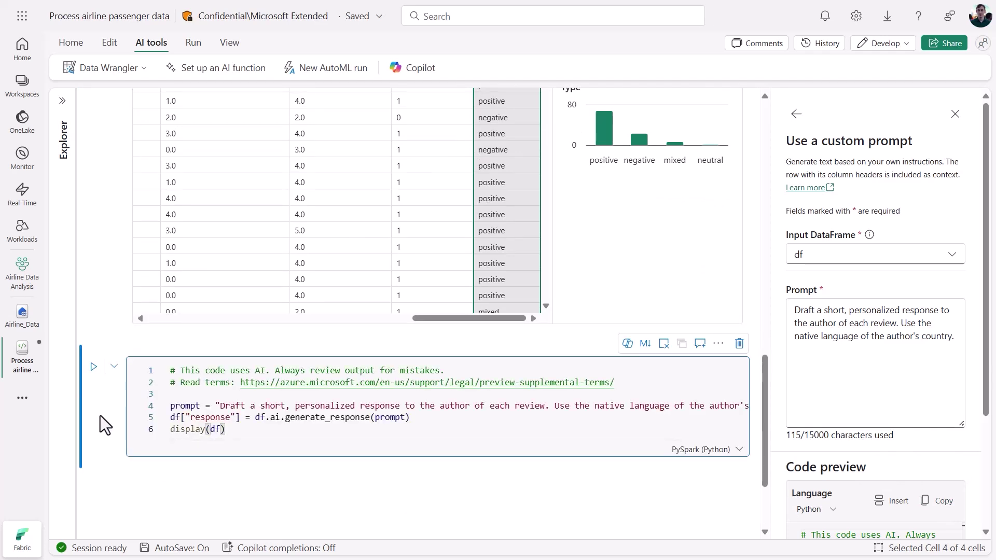
key(ctrl+Return)
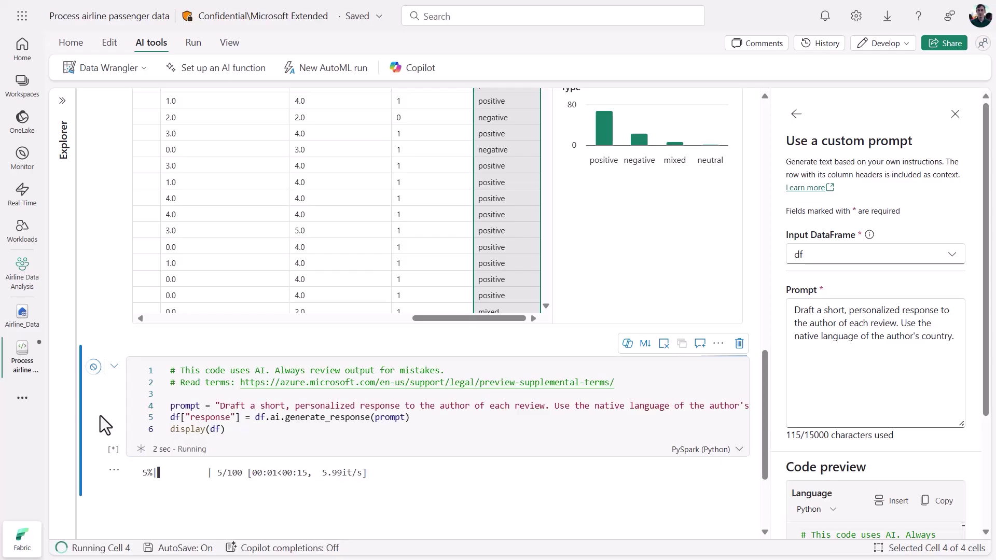
scroll(100, 416, down, 3)
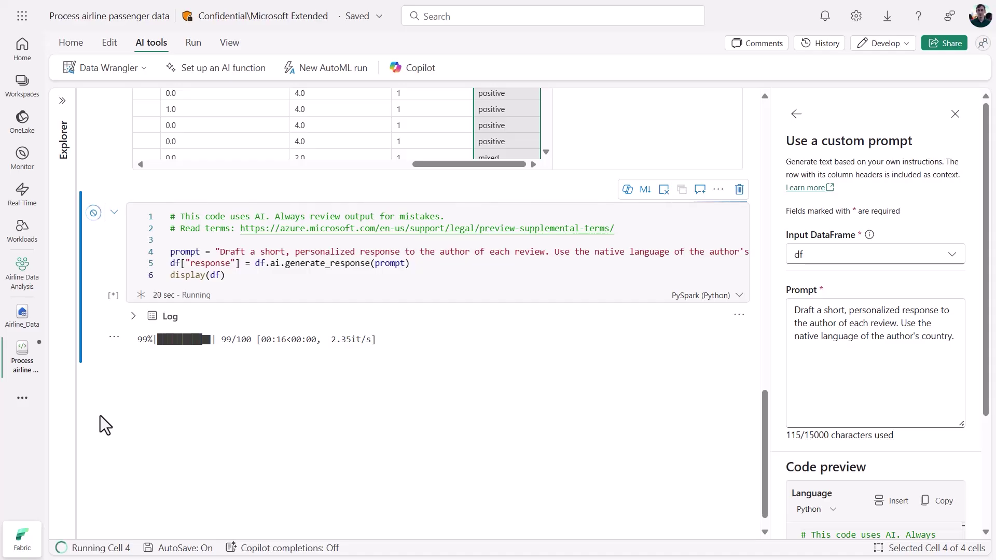
Step: Check author countries and read the German, French and Turkish replies in the response column
scroll(100, 415, down, 4)
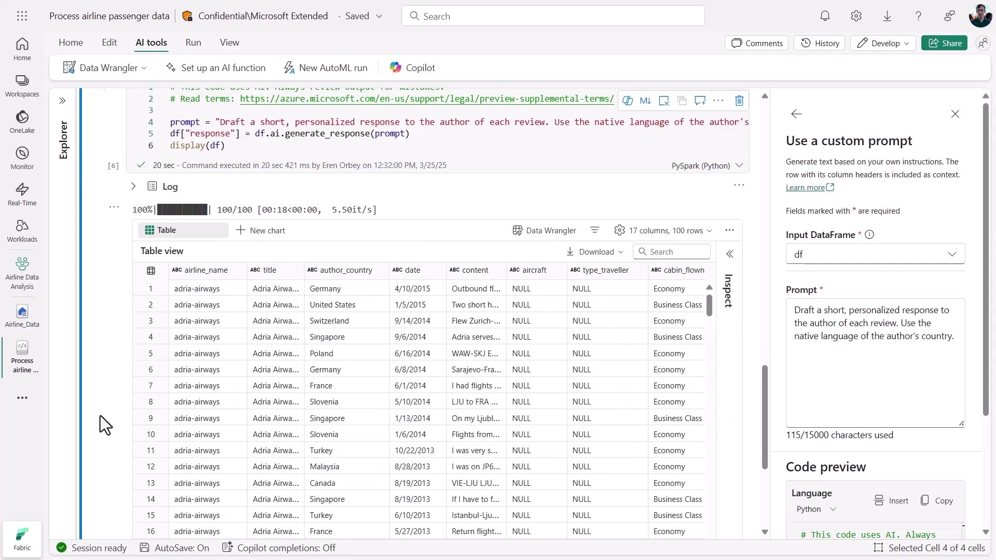
click(357, 227)
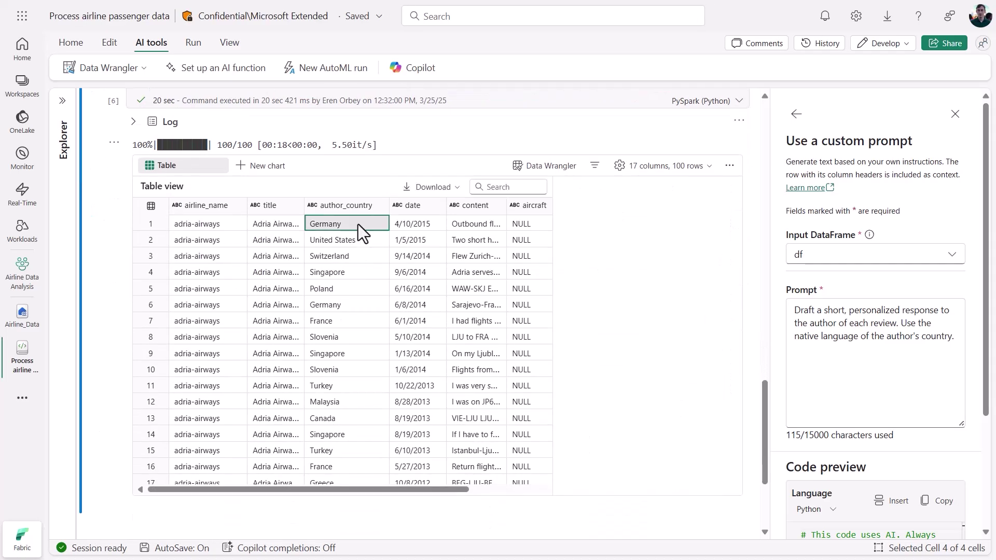
click(359, 321)
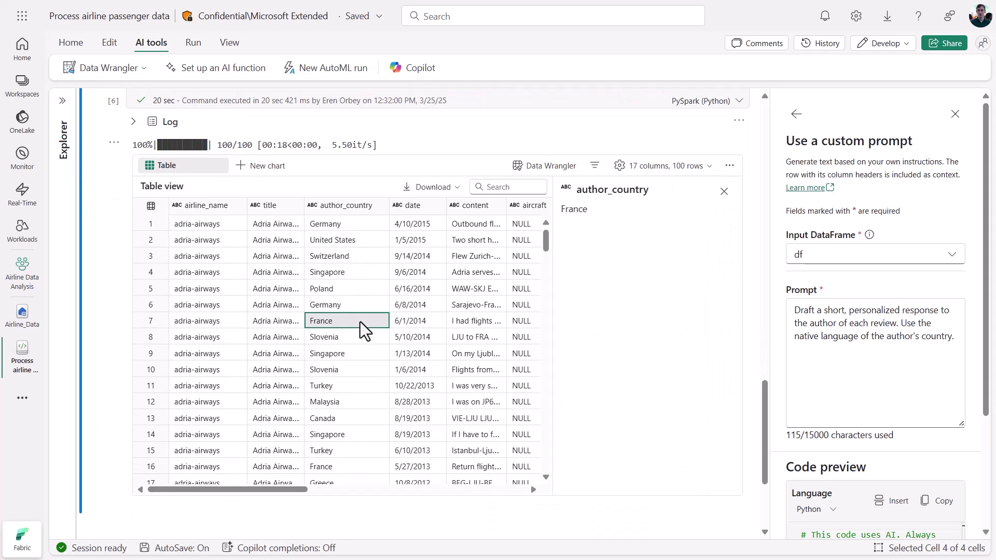
click(354, 386)
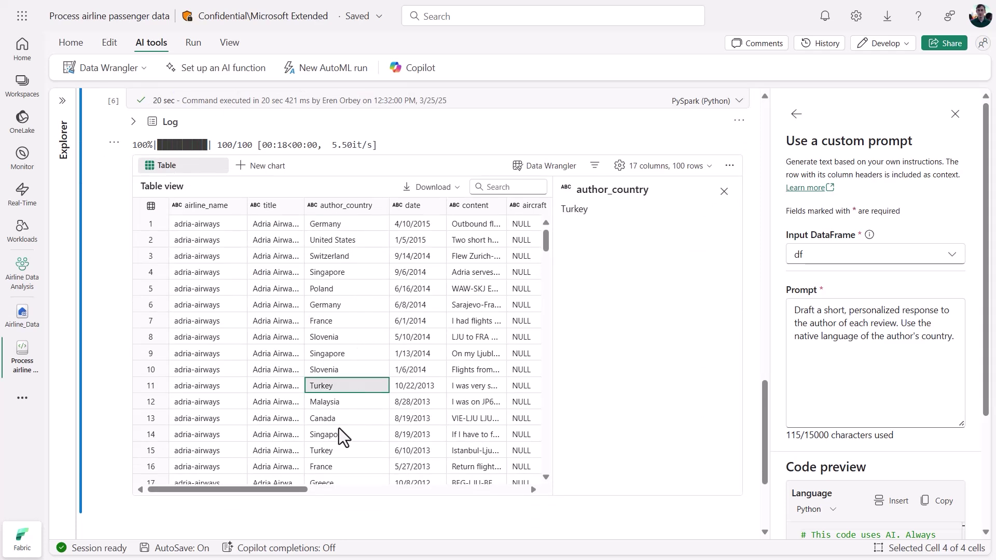
drag(265, 491, 705, 476)
click(496, 223)
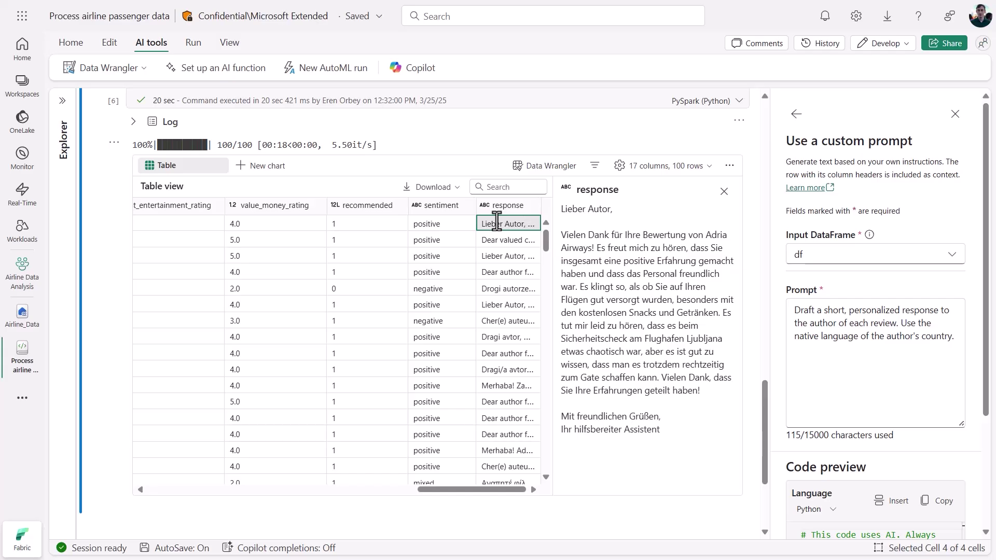
click(512, 320)
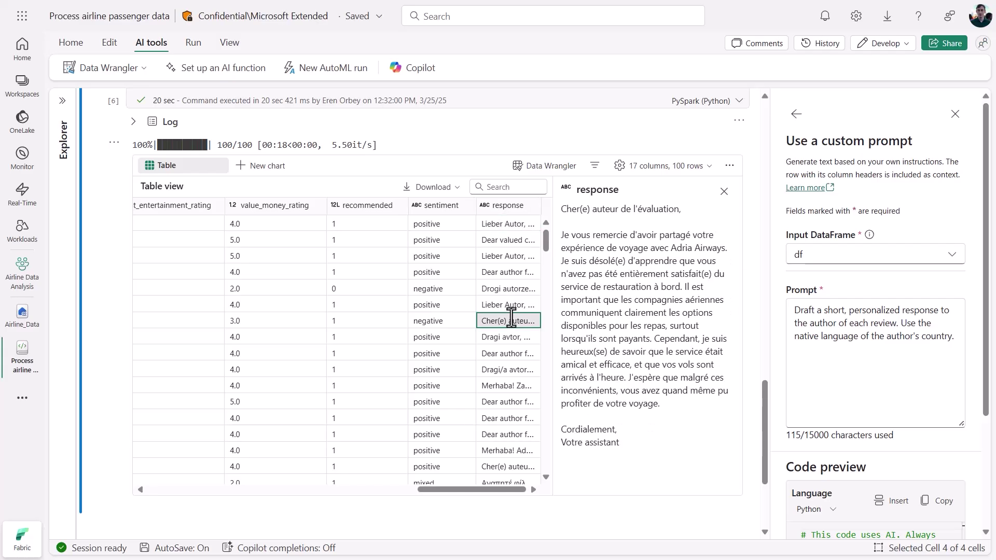
click(512, 385)
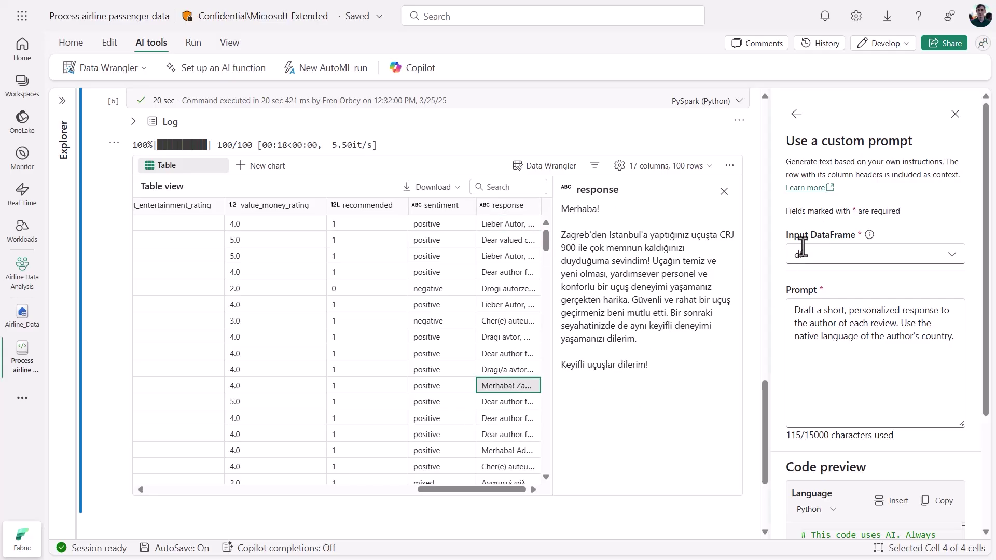
click(796, 115)
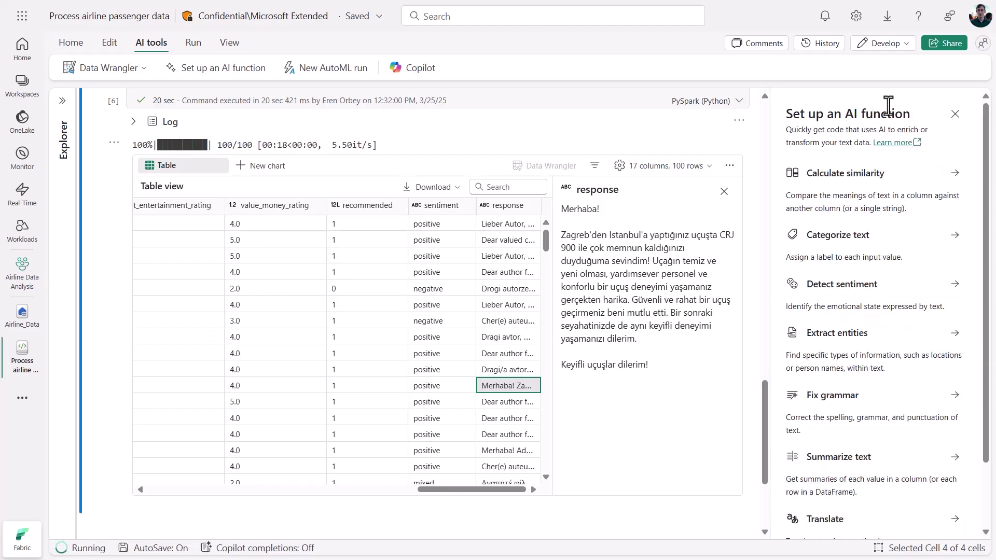
Step: Ask inline Copilot in a new cell for code saving the data as a new table 'airline'
click(953, 113)
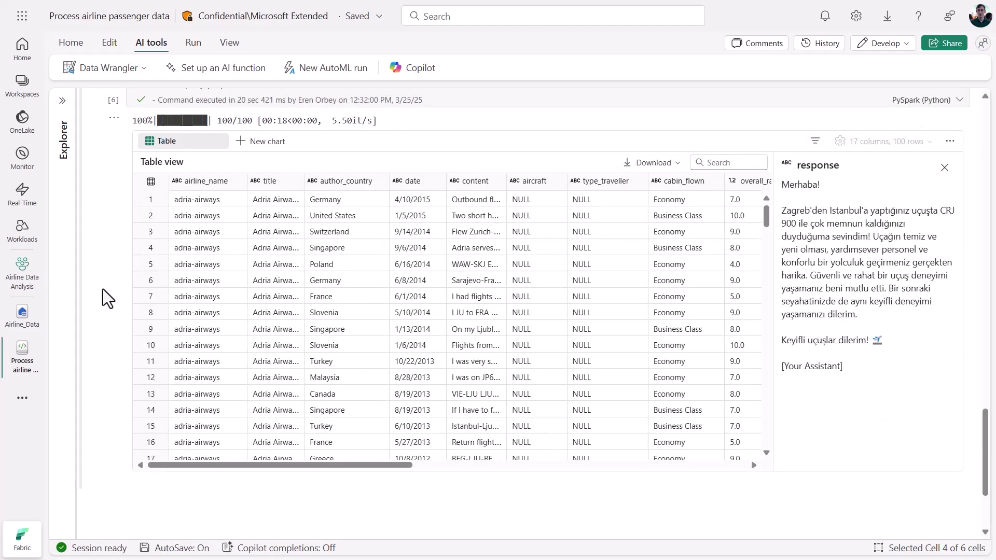
scroll(103, 288, down, 3)
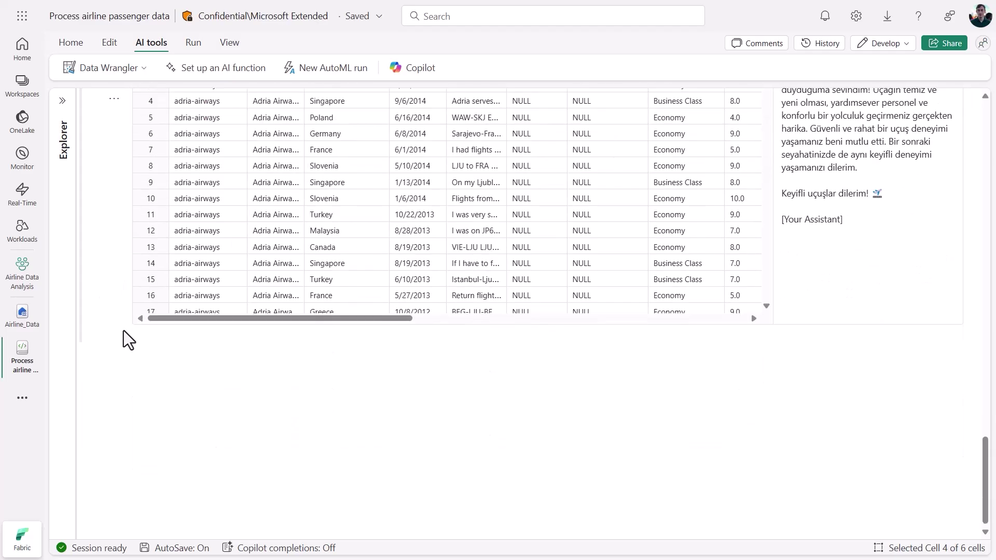
click(150, 345)
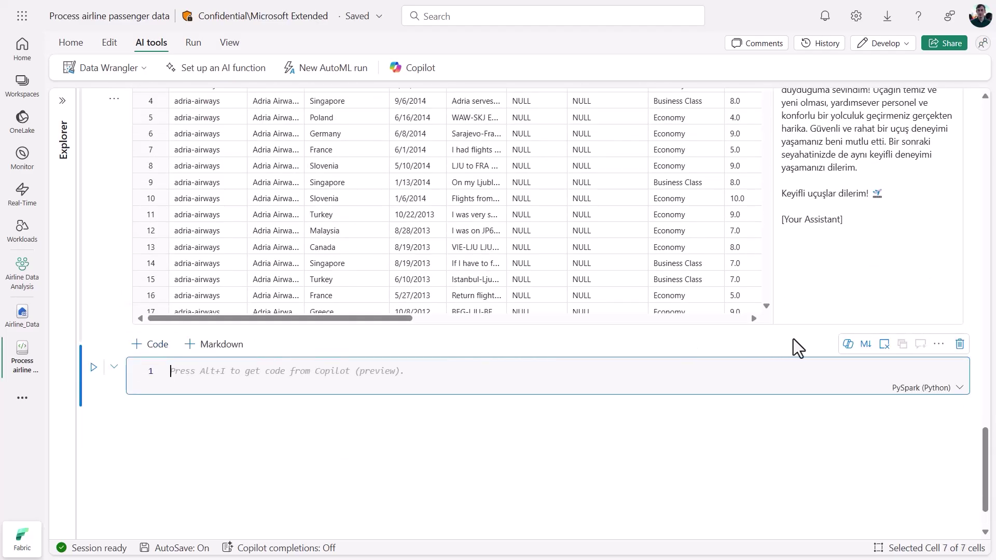
click(847, 344)
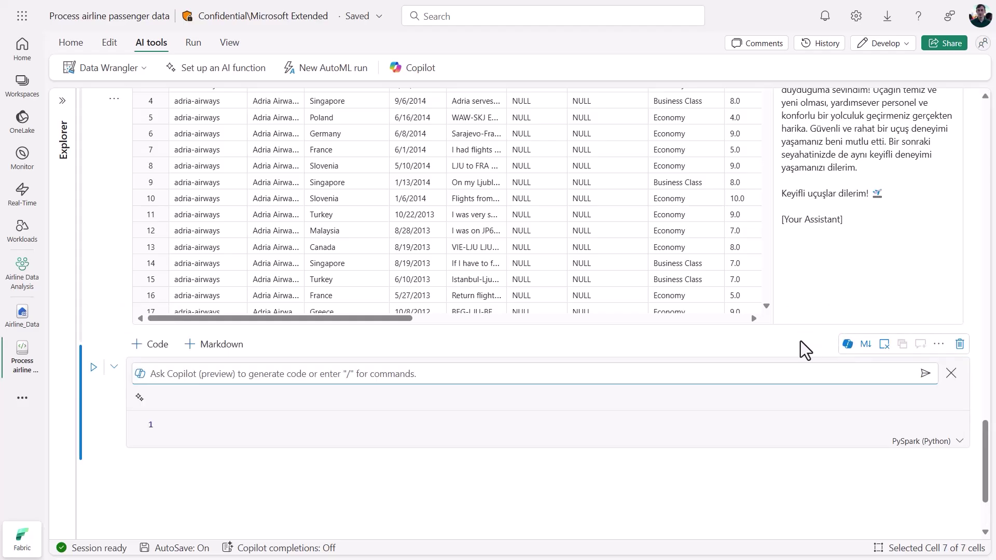
text(Please wri)
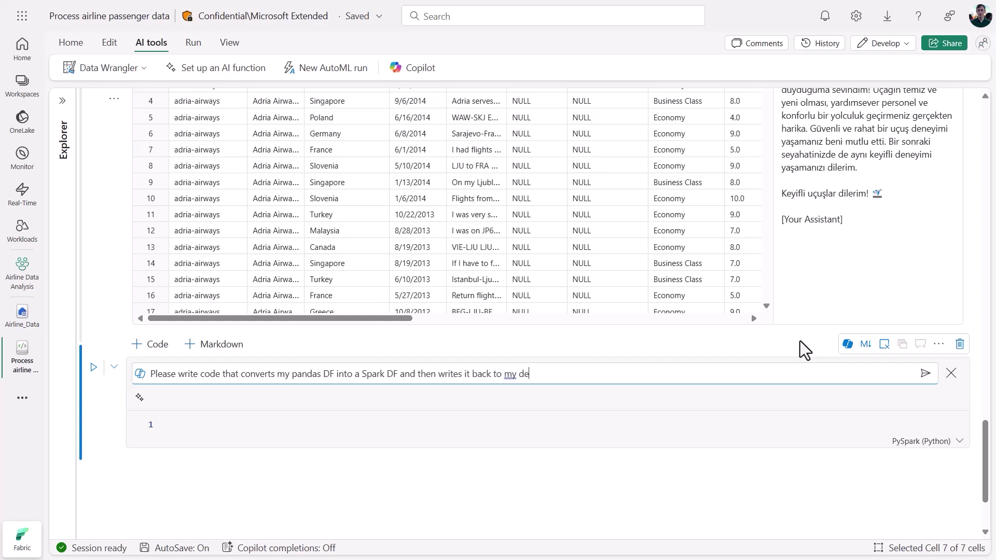
text( new table called "airline.")
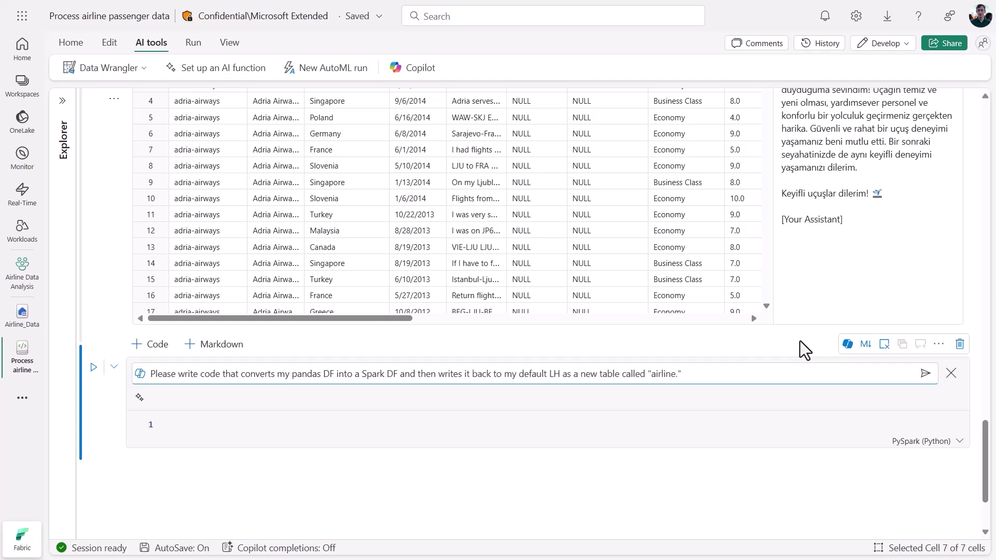
key(Return)
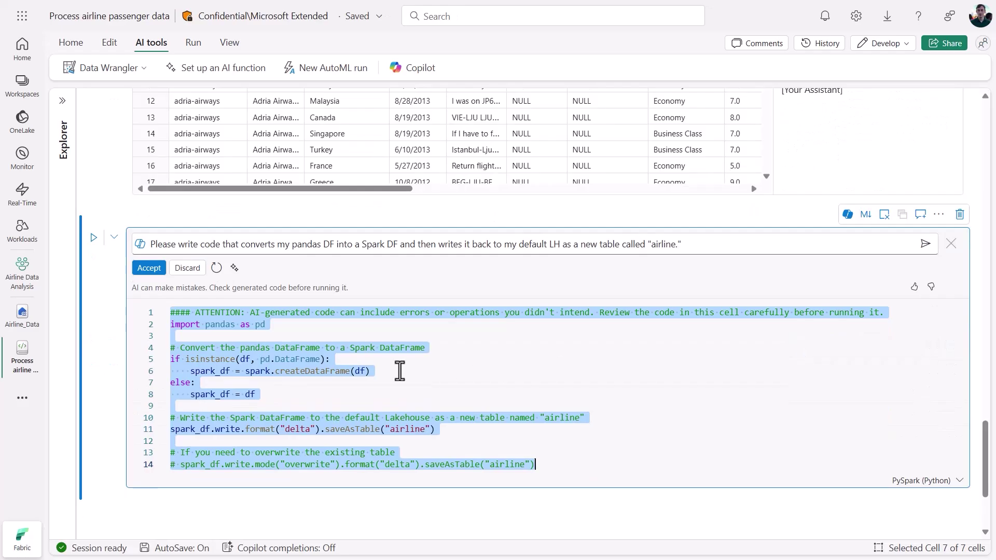
Step: Accept Copilot's code, remove the warning comment, import and overwrite lines, and run it
click(146, 268)
click(139, 268)
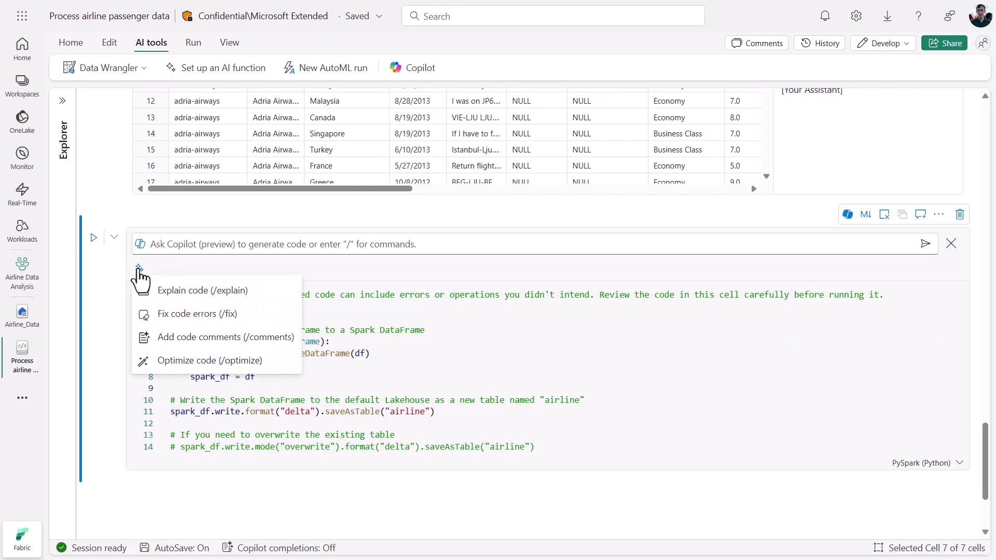
click(139, 268)
drag(267, 307, 134, 294)
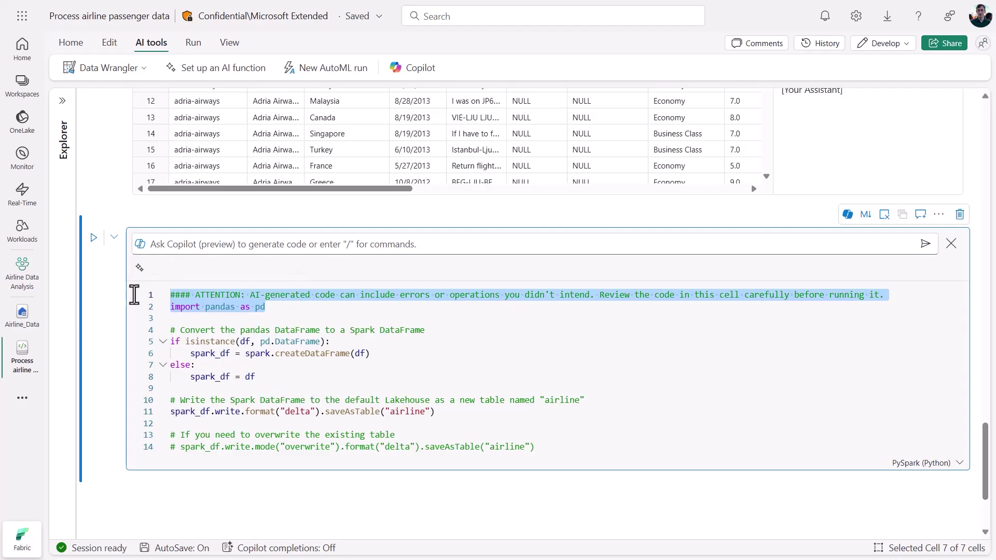
key(Delete)
key(BackSpace)
key(BackSpace)
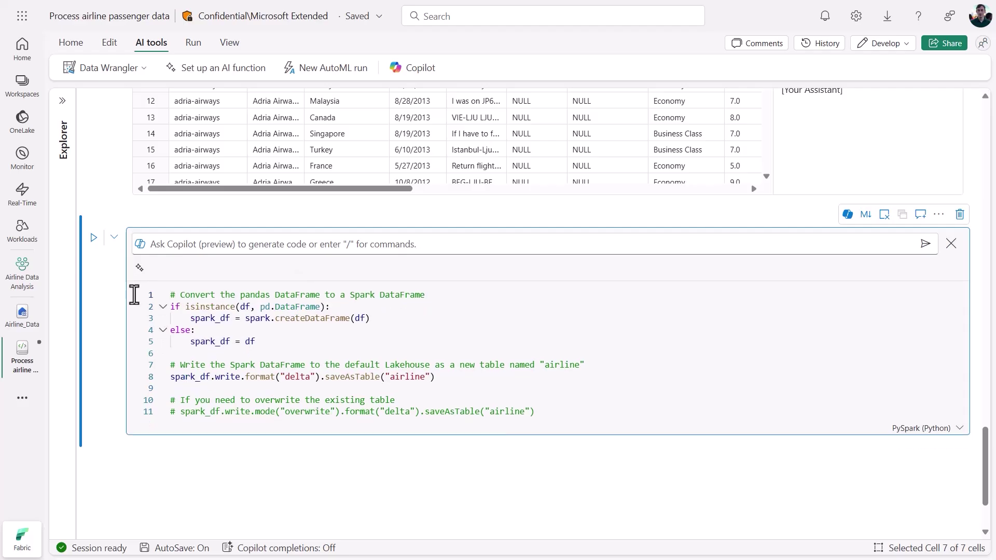
drag(549, 413, 169, 394)
key(Delete)
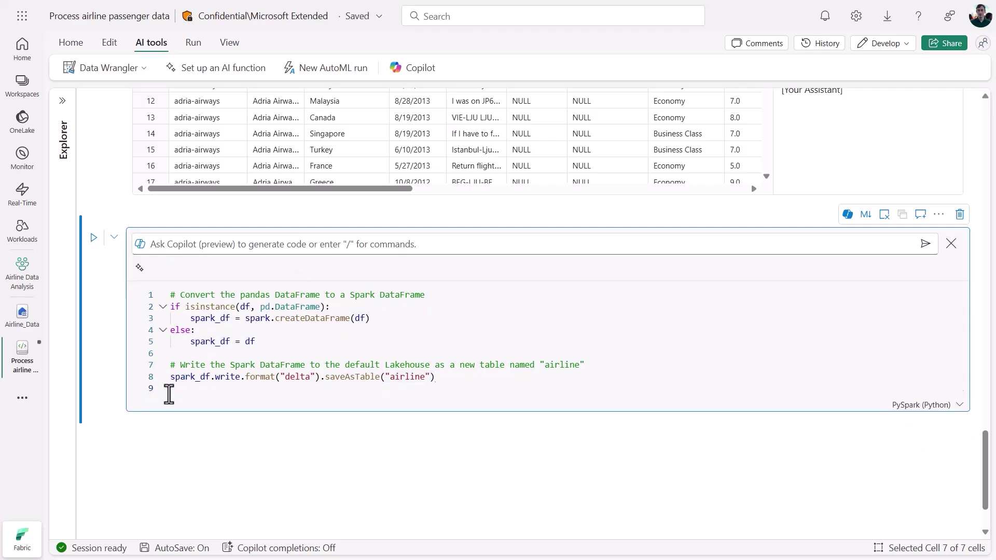
key(BackSpace)
key(ctrl+Return)
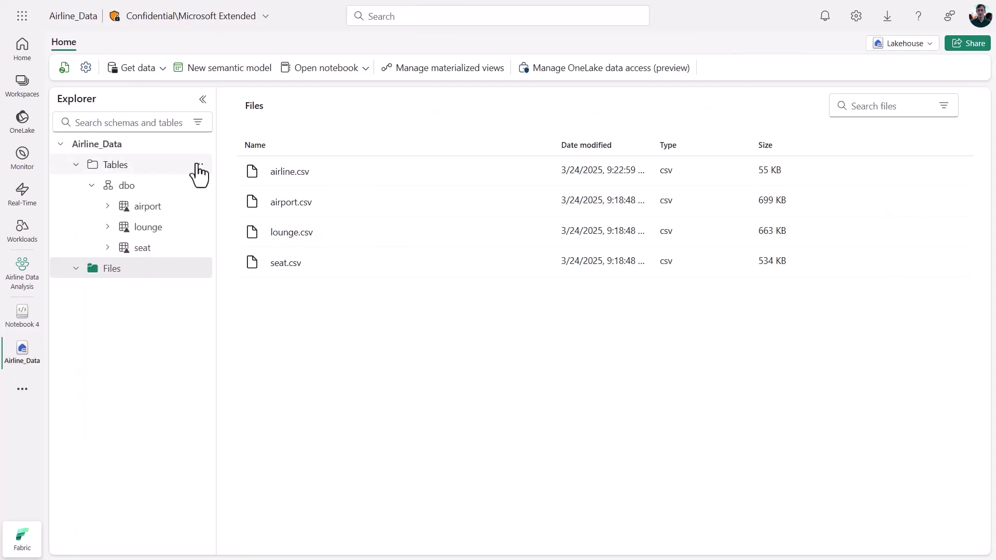
Step: Refresh the Airline_Data lakehouse Tables list and preview the new airline table
click(200, 166)
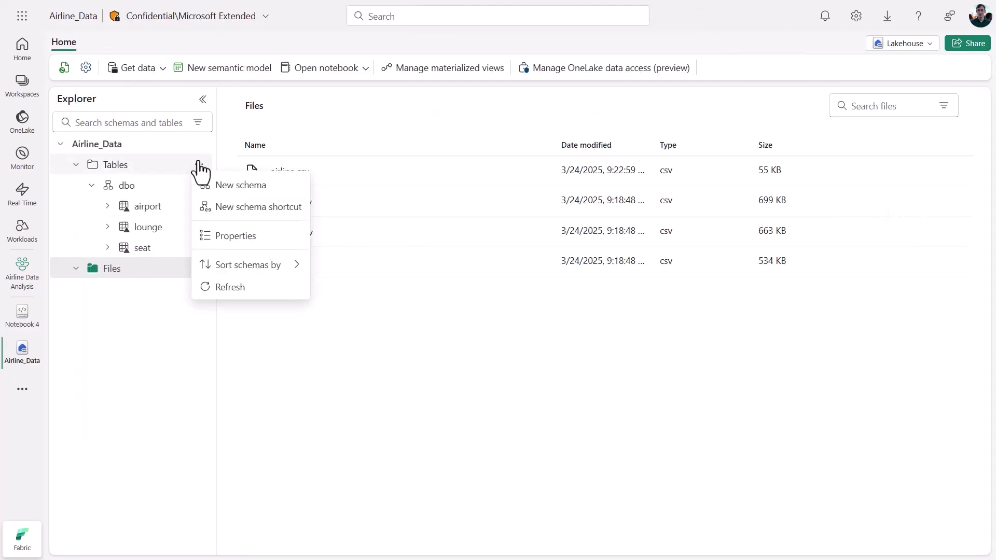
click(231, 285)
click(177, 209)
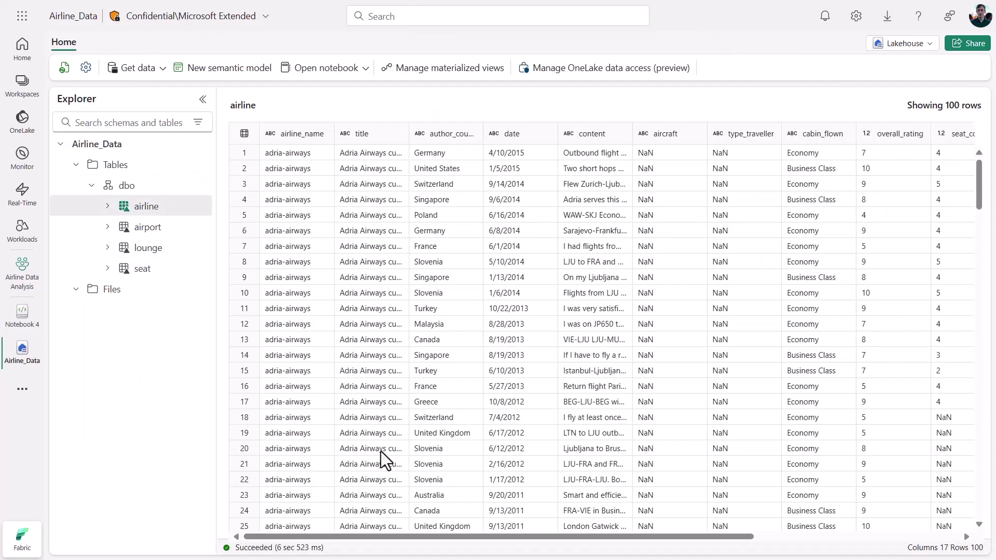
Step: Scroll the airline table preview right and select the sentiment and response columns
drag(382, 537, 678, 537)
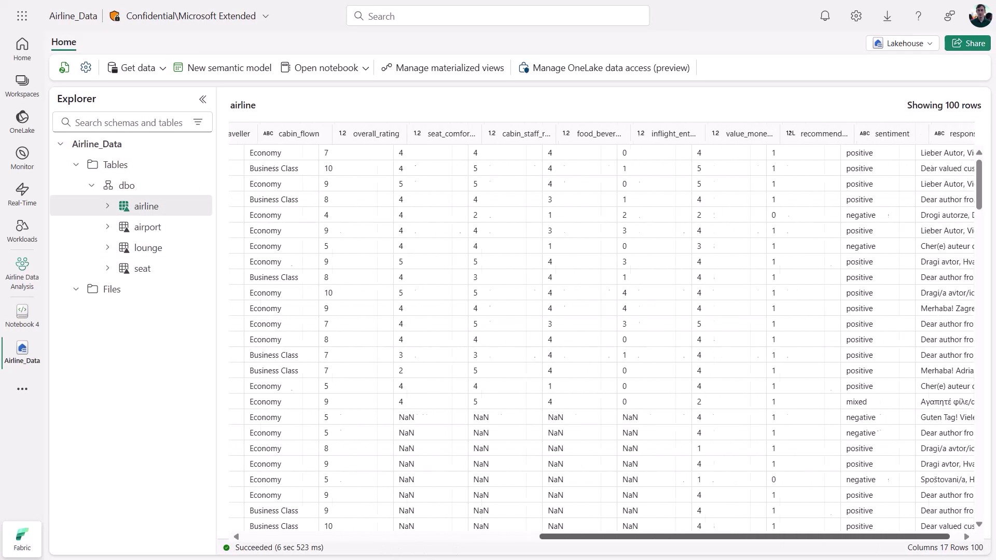
scroll(602, 332, right, 1)
click(858, 137)
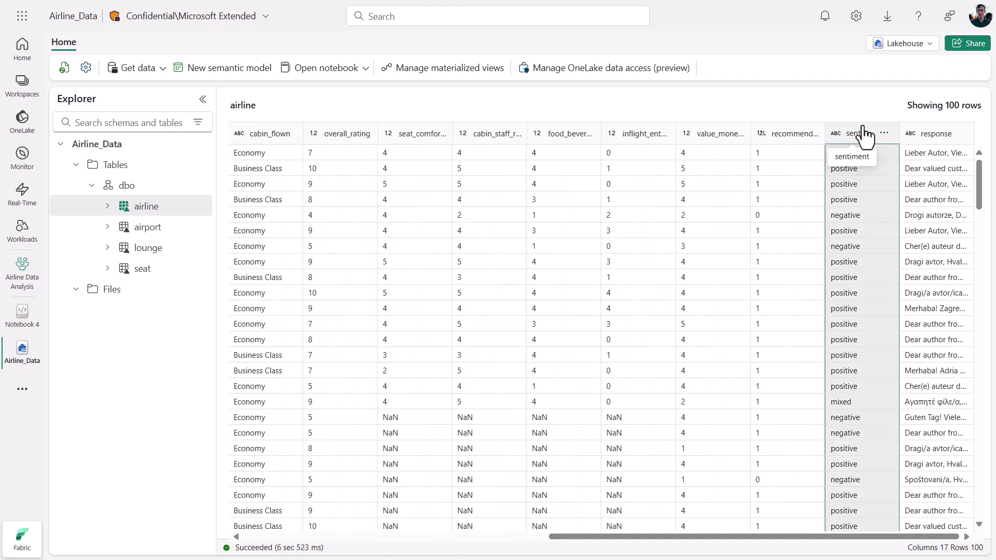
click(920, 138)
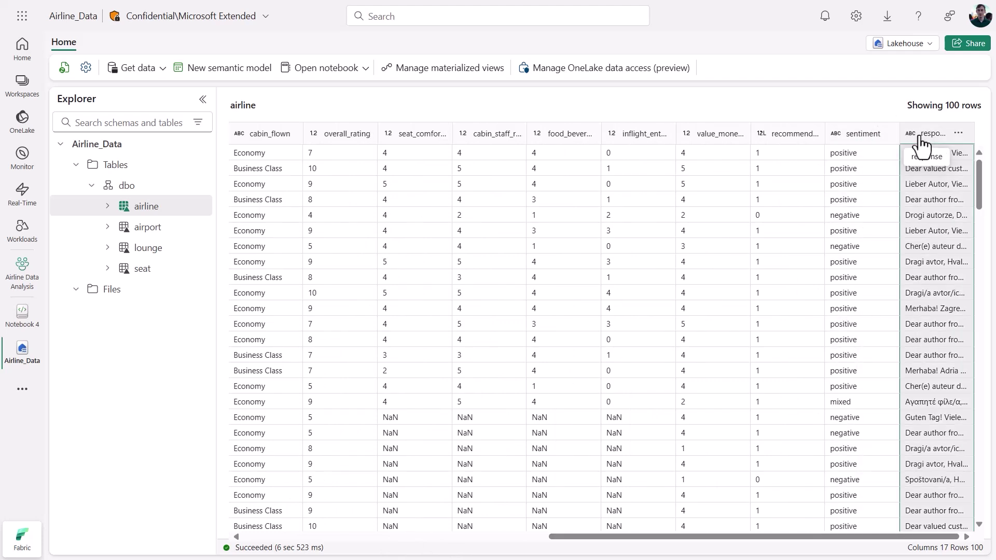